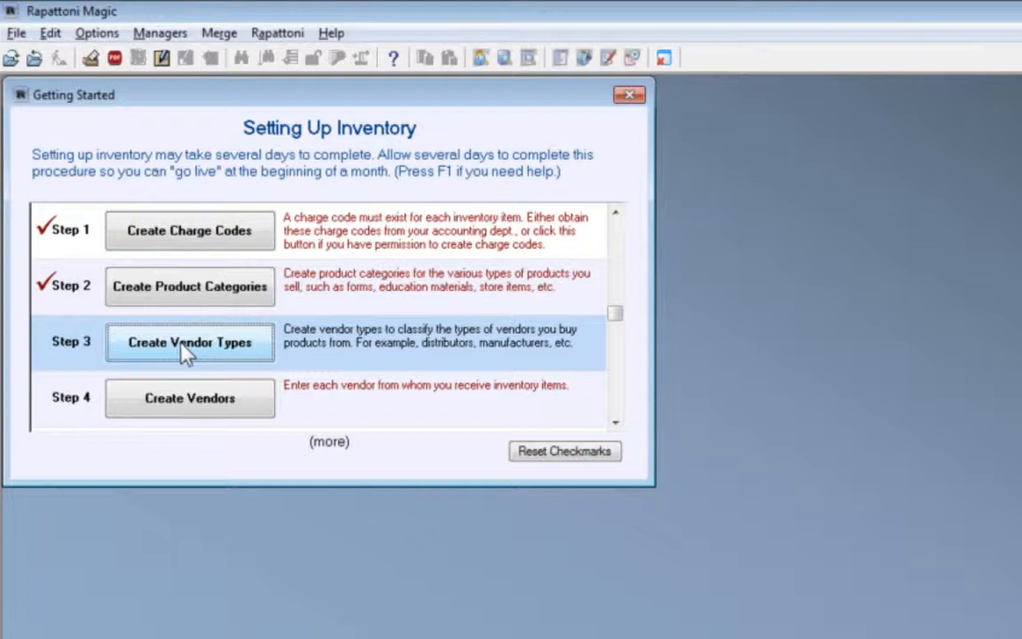
Open the vendor type setup step and review the Powerful Positive Books entry in the Vendor Type Table
click(212, 352)
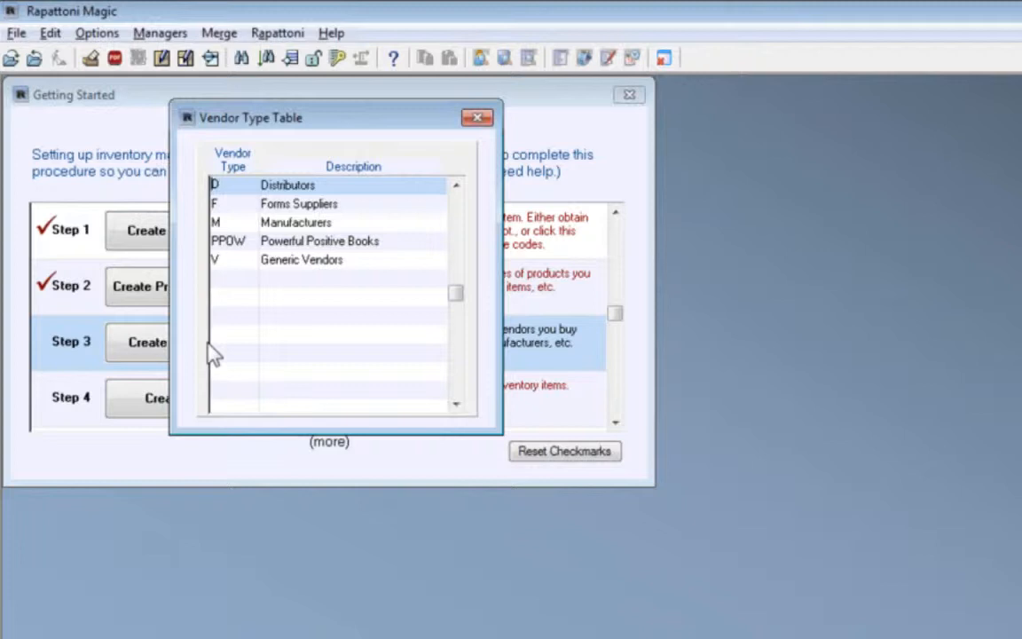
click(280, 240)
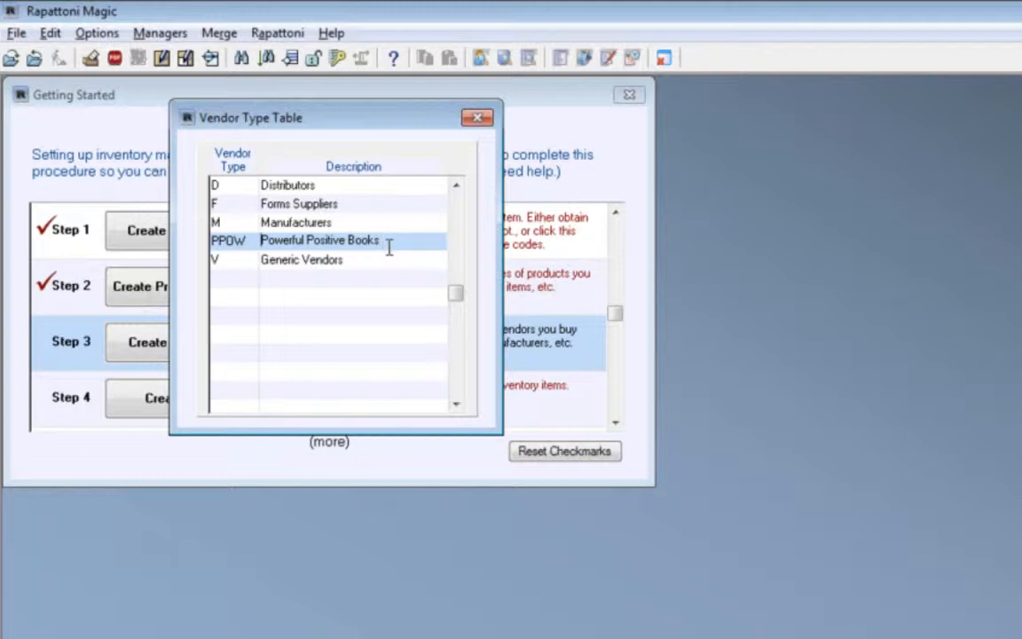
key(Escape)
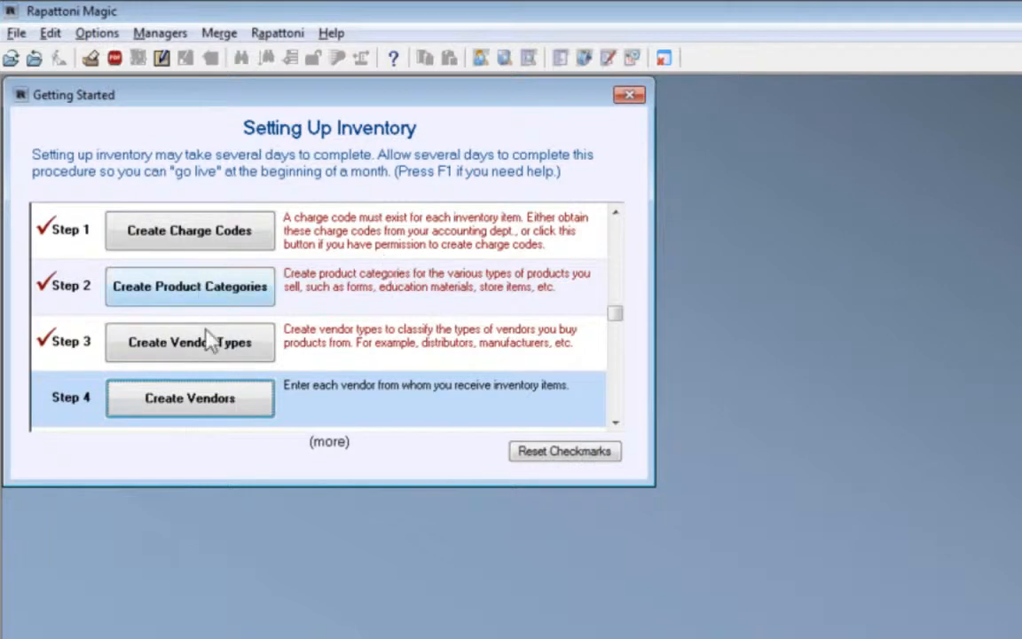
Open the vendor setup step and review the information form of the vendor Powerfully Positive Books
click(206, 401)
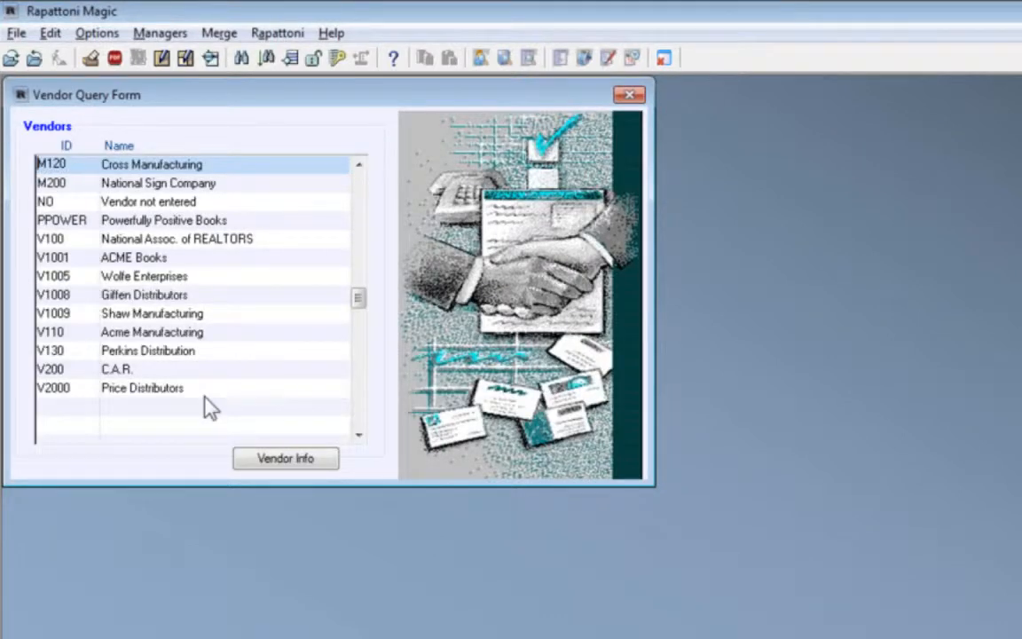
click(62, 220)
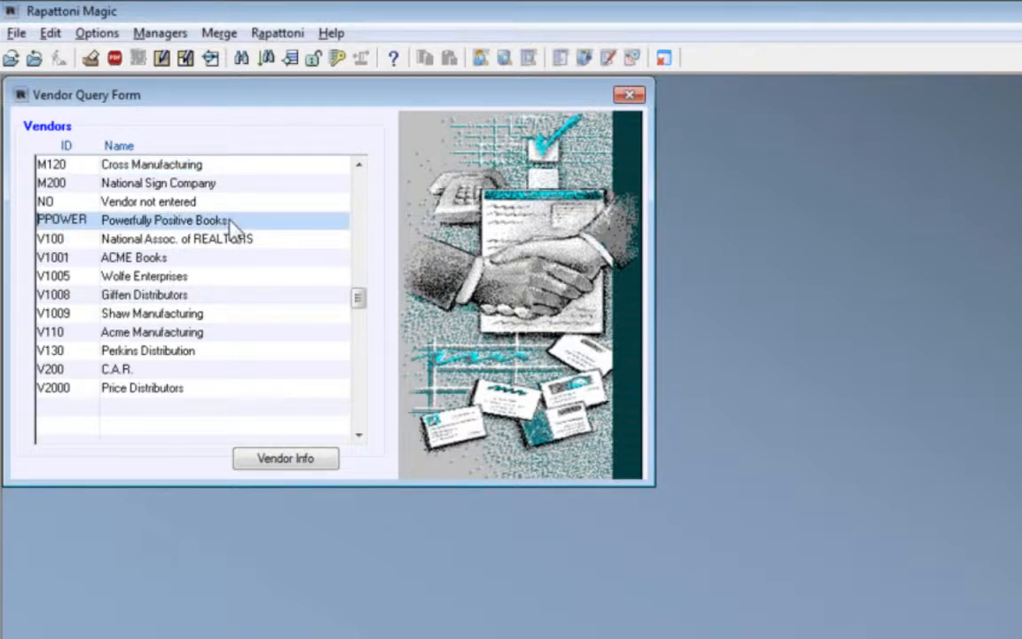
click(288, 461)
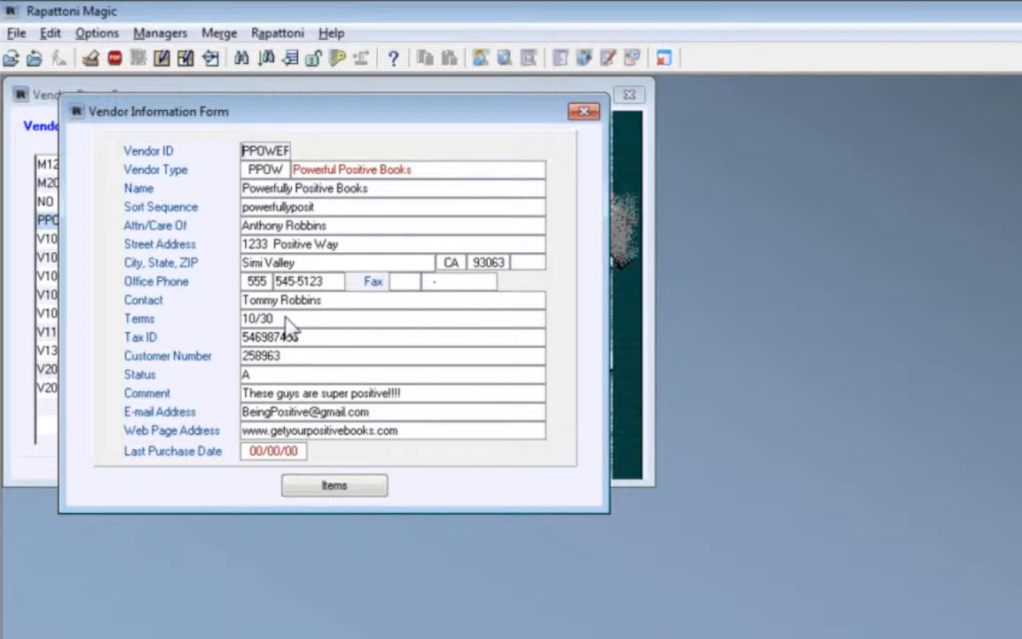
click(342, 491)
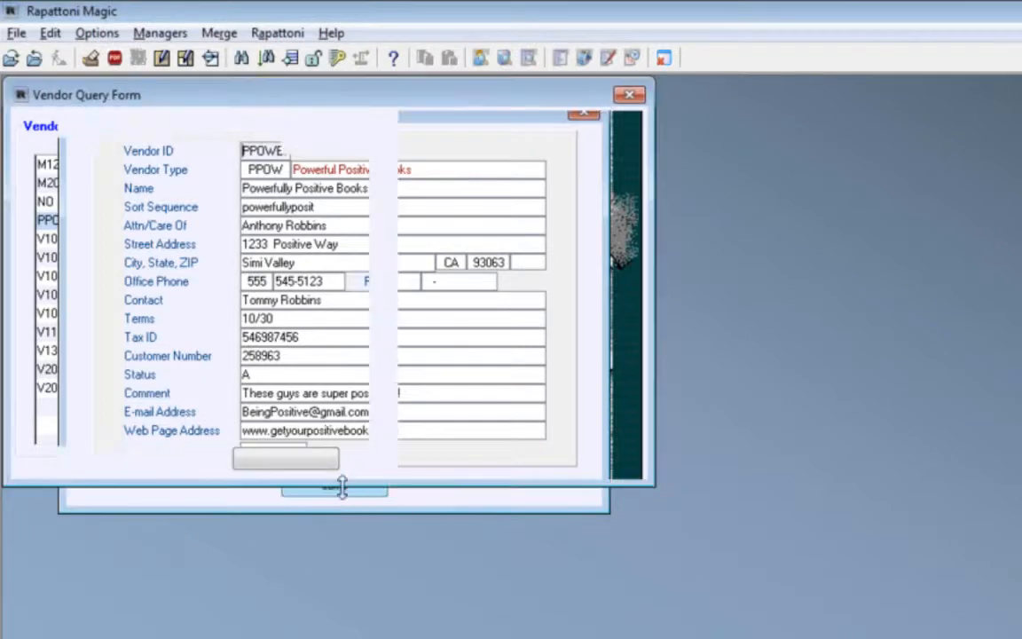
key(Escape)
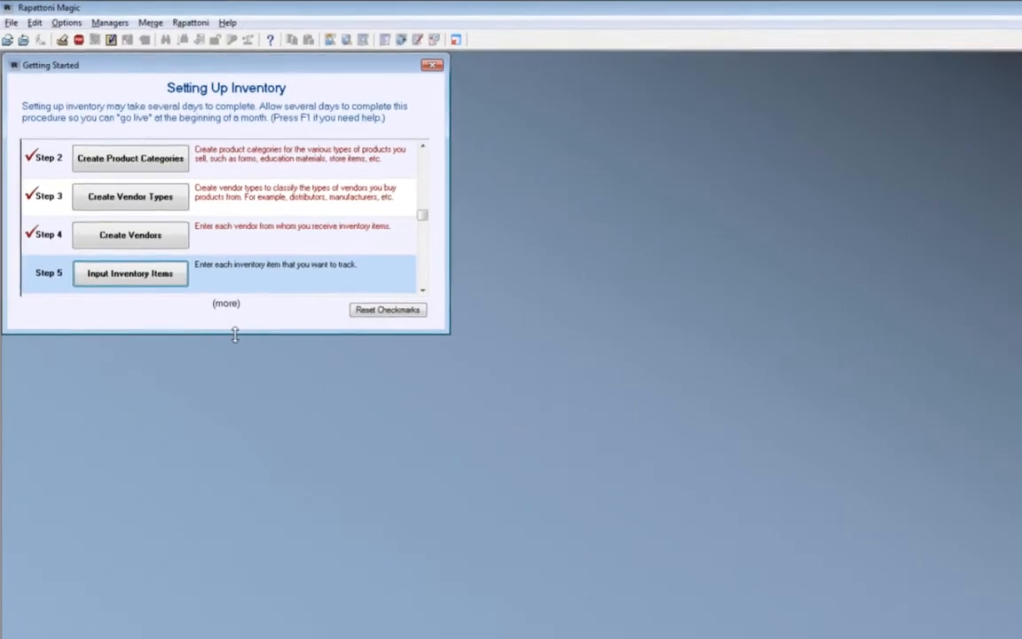
key(alt+Tab)
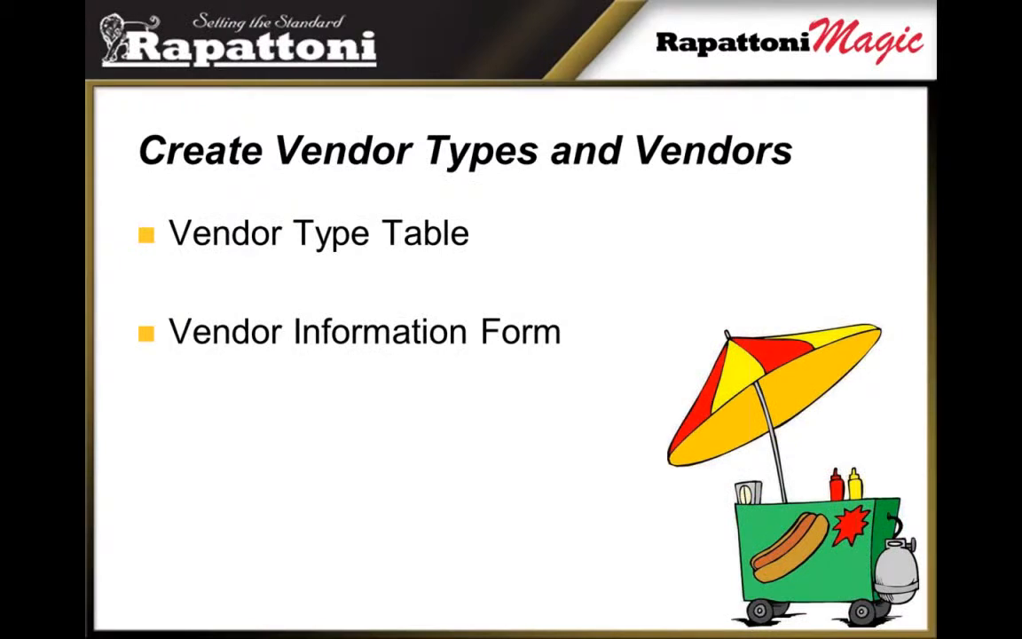
key(Right)
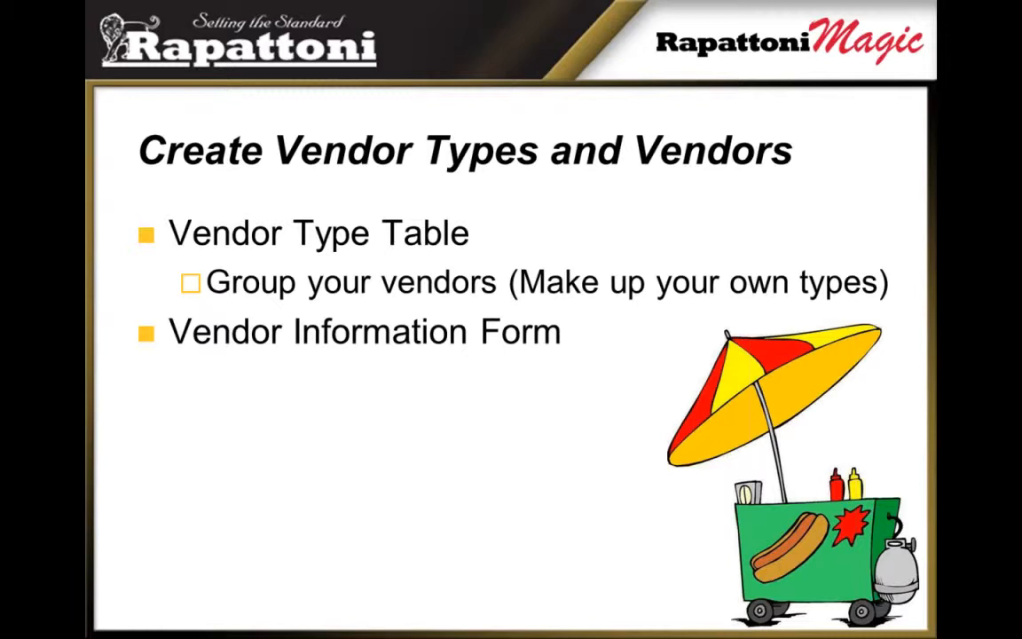
key(Right)
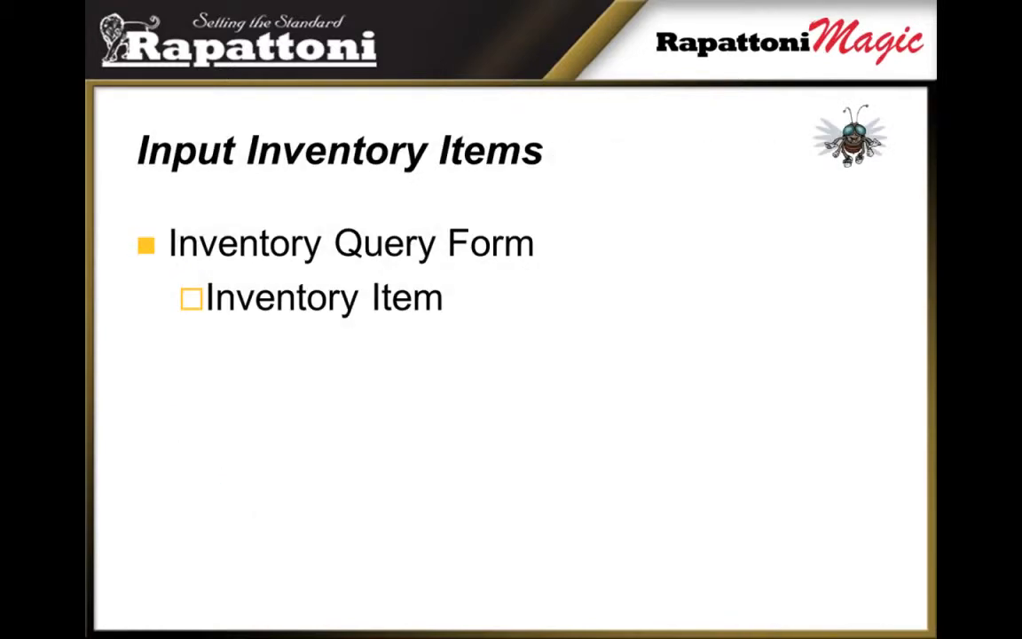
key(alt+Tab)
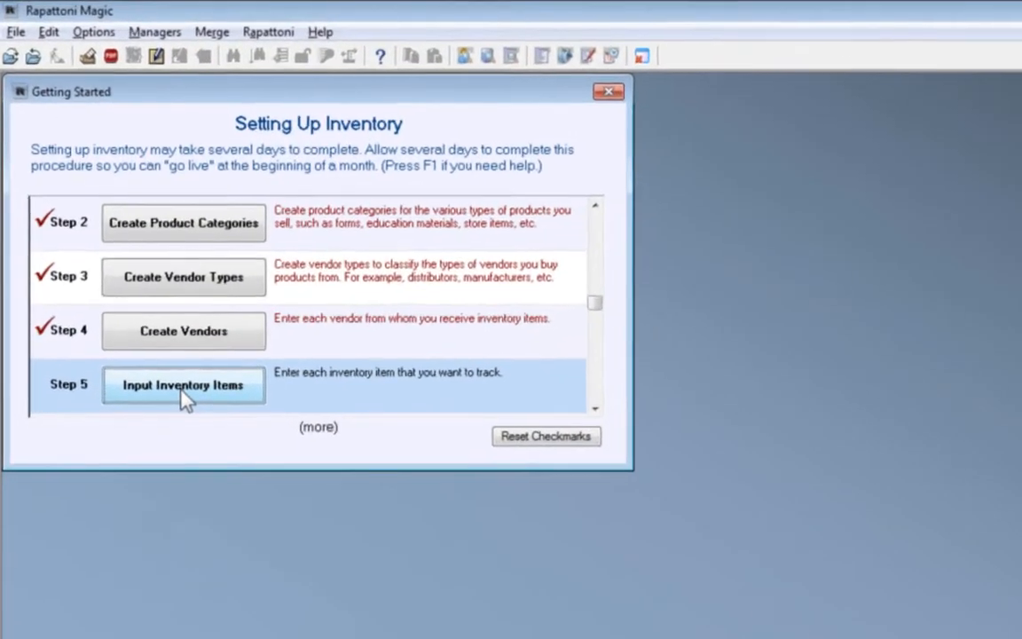
Start a new inventory item and assign it charge code 0001, Power of Positive Thinking
click(187, 406)
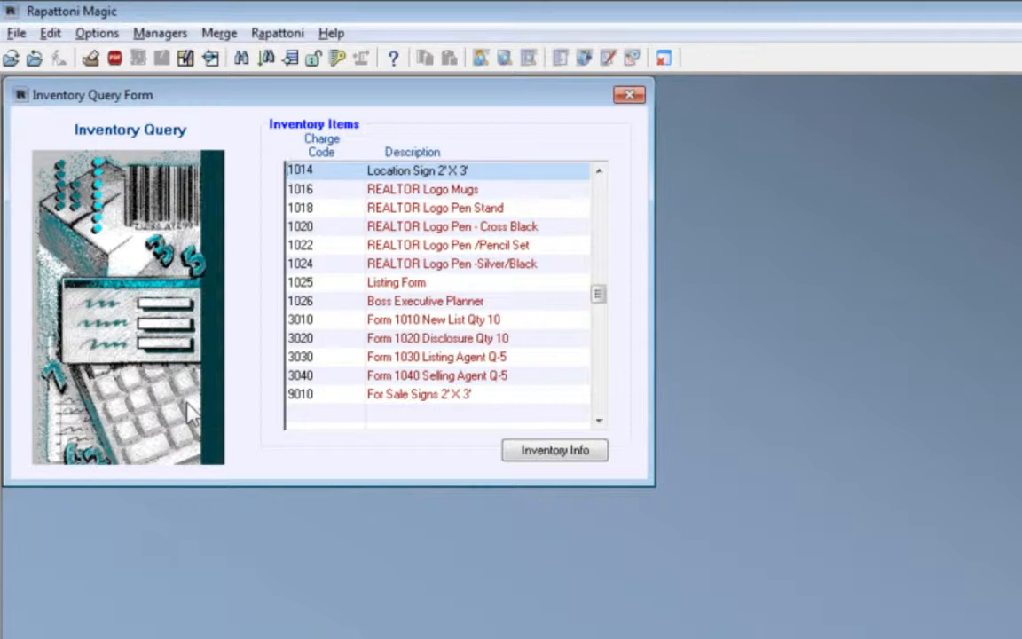
key(ctrl+e)
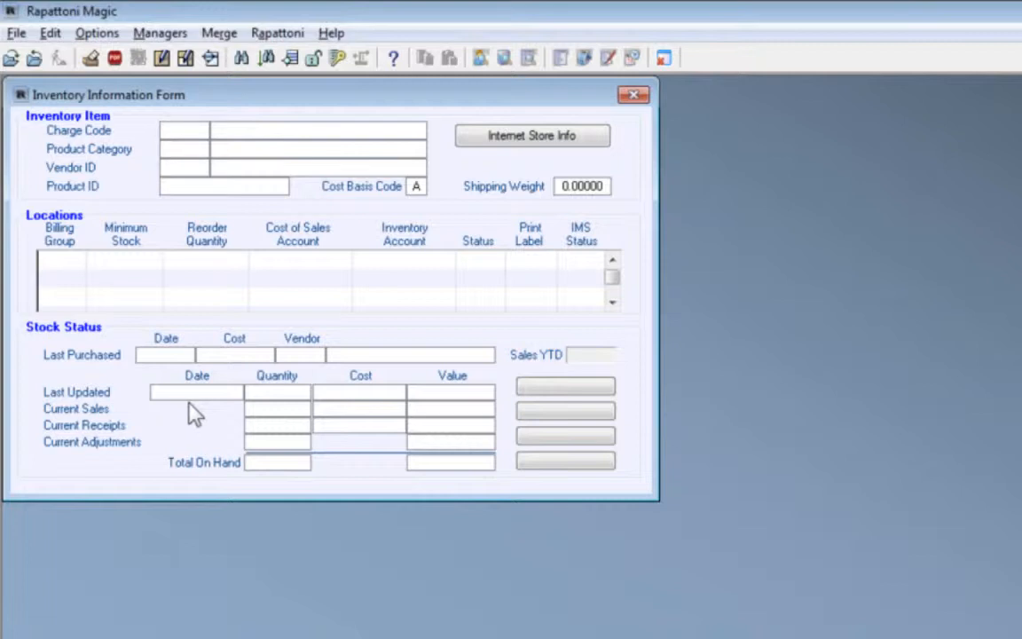
double_click(200, 130)
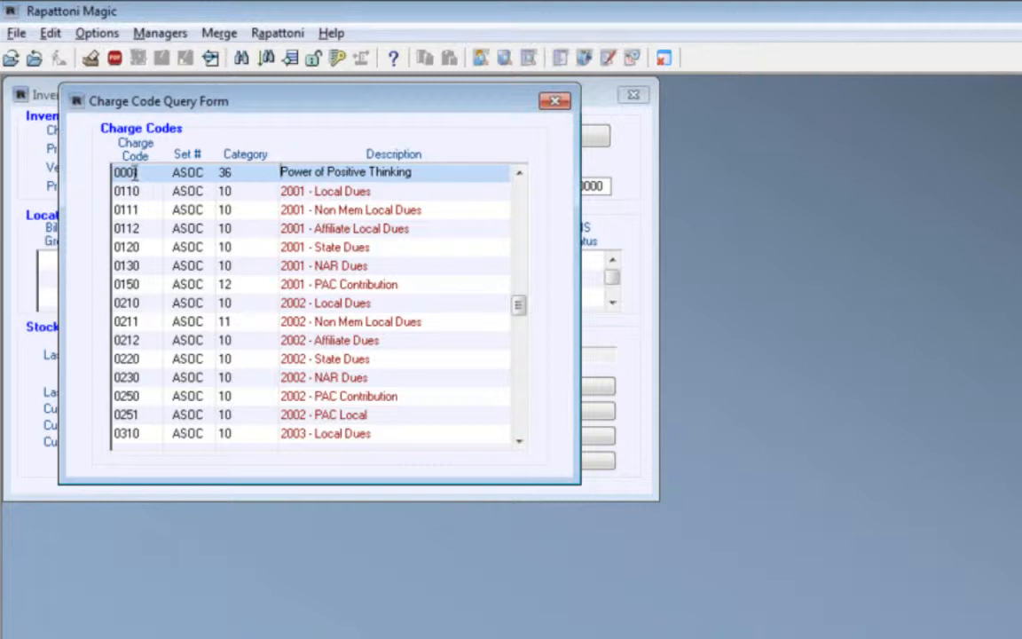
double_click(136, 172)
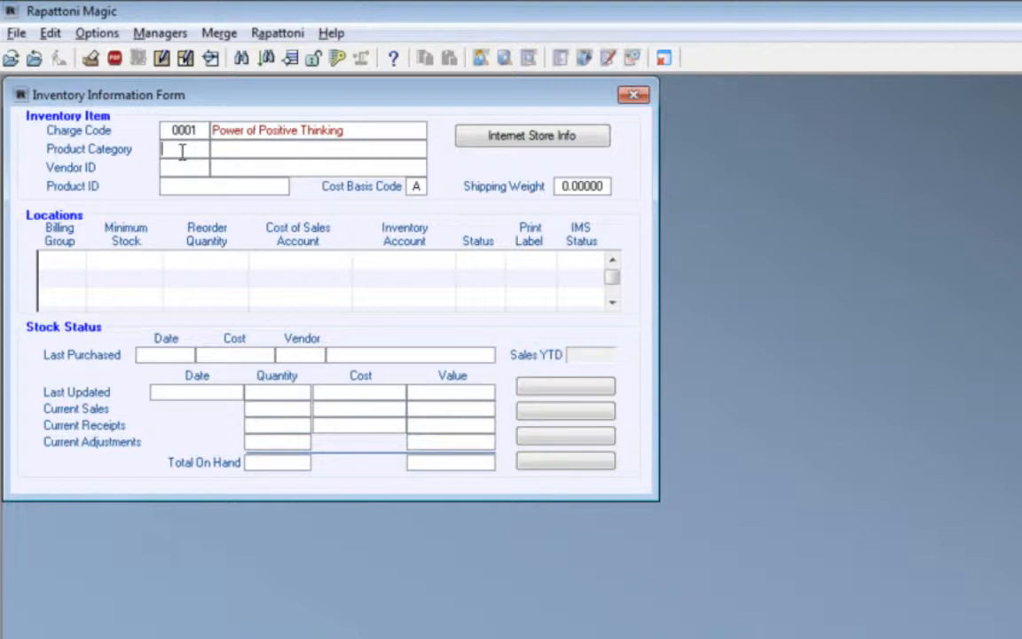
Set the new item's product category to 10, Books
double_click(180, 152)
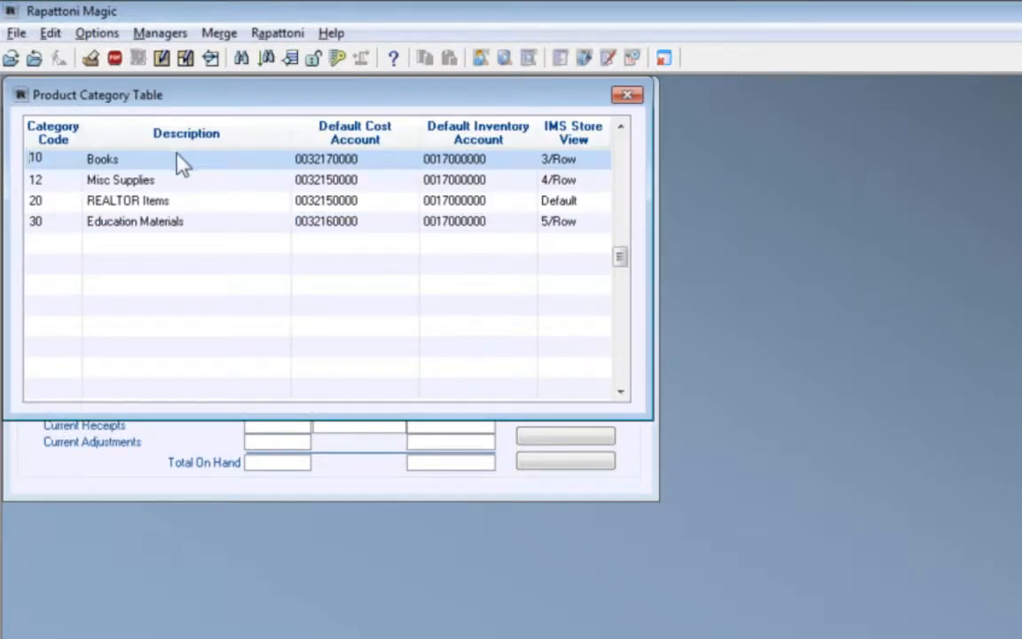
key(Tab)
click(71, 160)
double_click(71, 160)
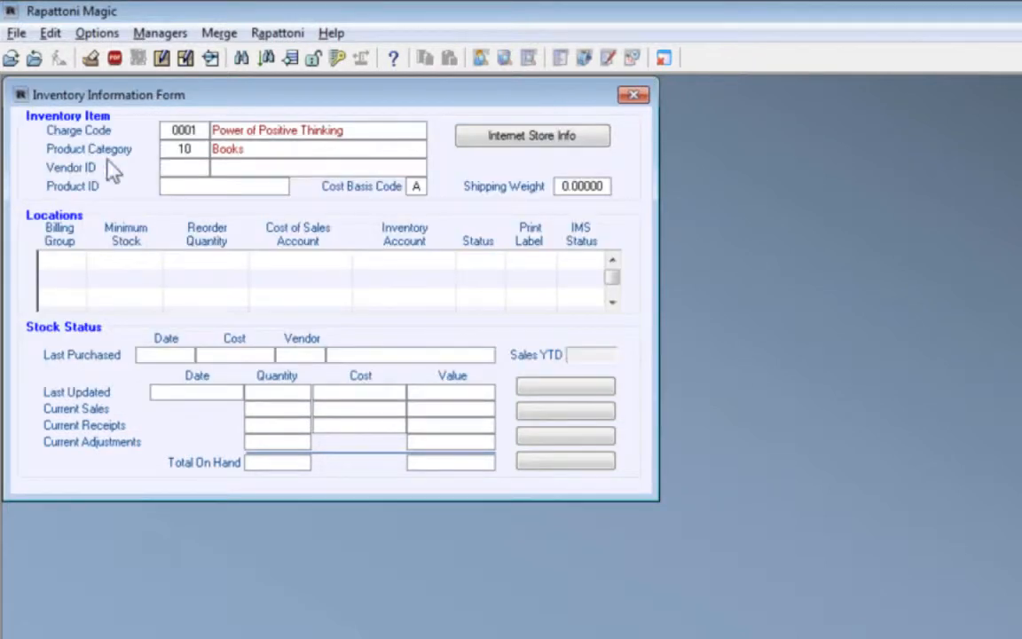
Set the item's vendor to PPOWER, Powerfully Positive Books, and its product ID to 5238974
double_click(184, 168)
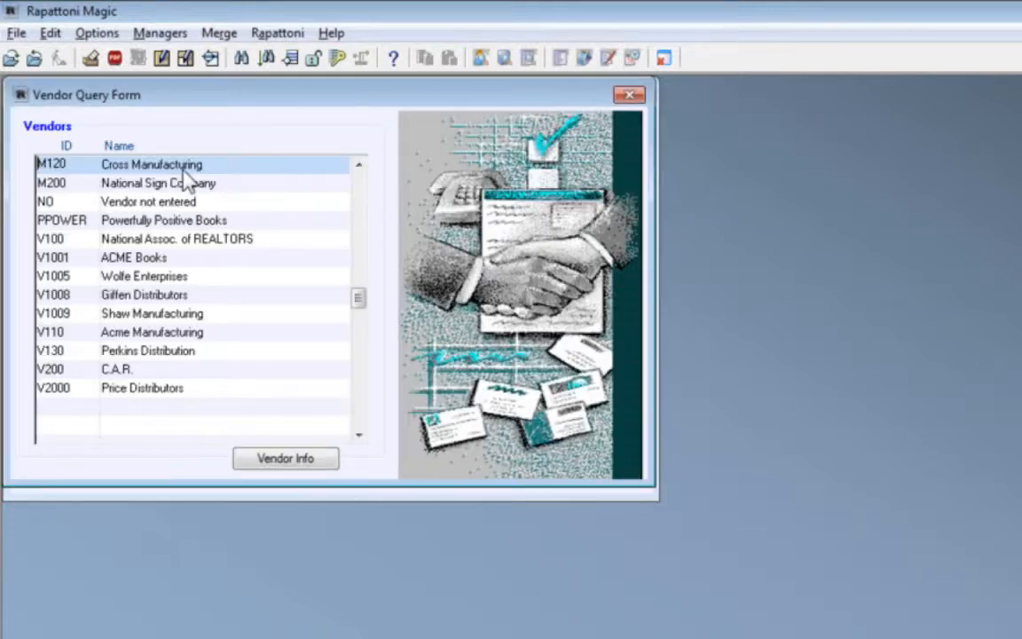
click(73, 219)
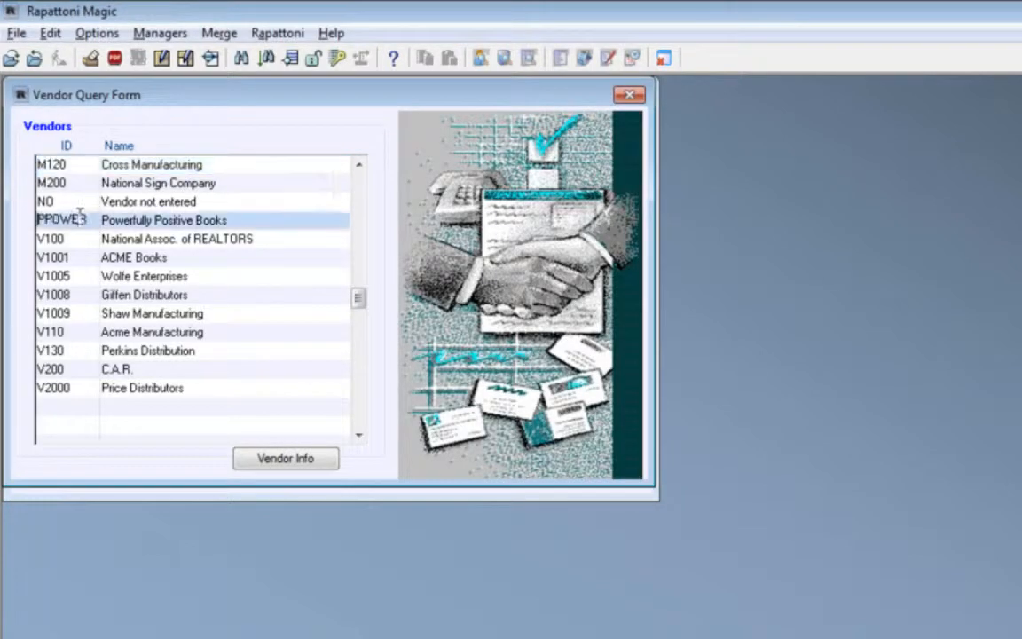
double_click(252, 221)
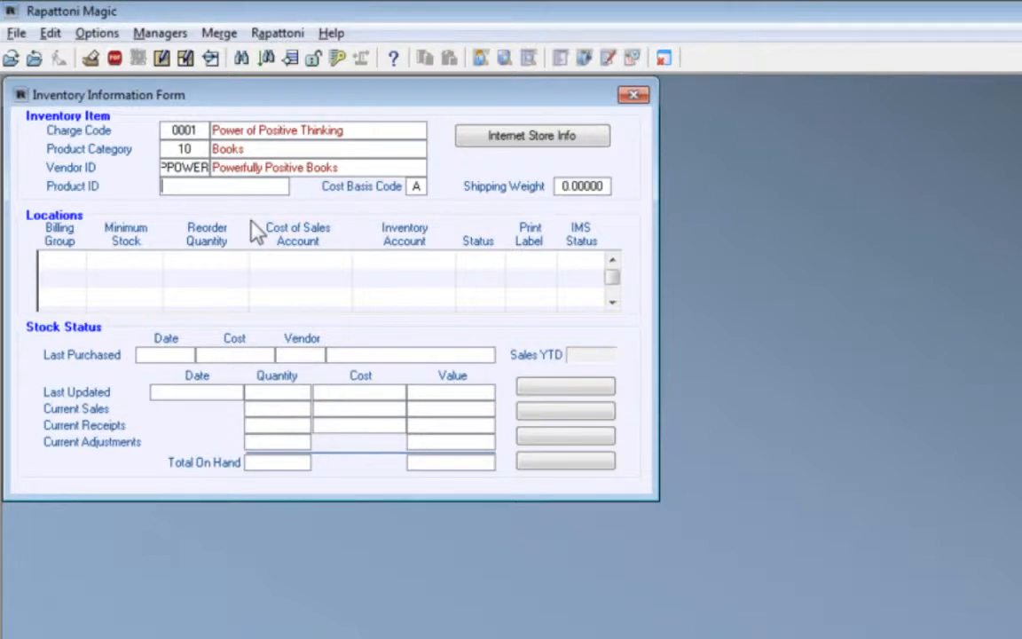
text(5238974)
Switch the item's cost basis code to F and back to A
click(422, 189)
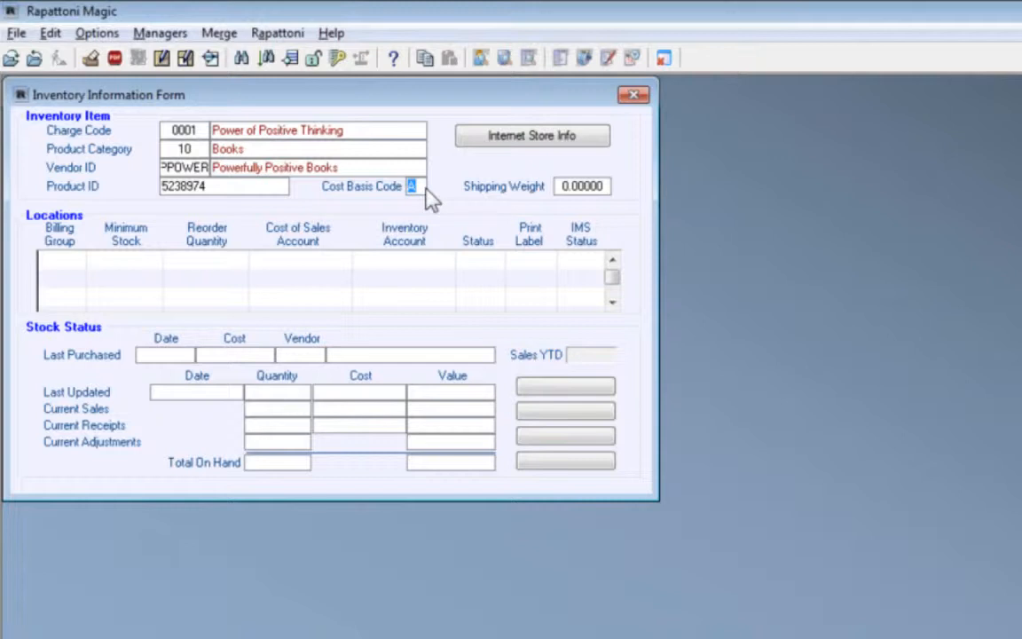
text(F)
key(shift+Left)
text(A)
key(Tab)
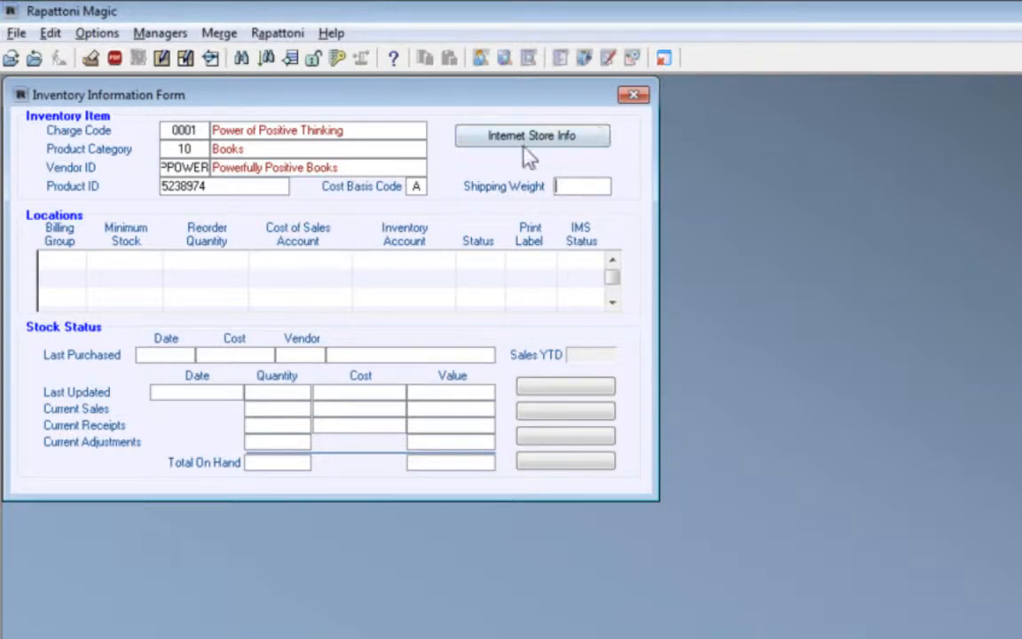
key(Tab)
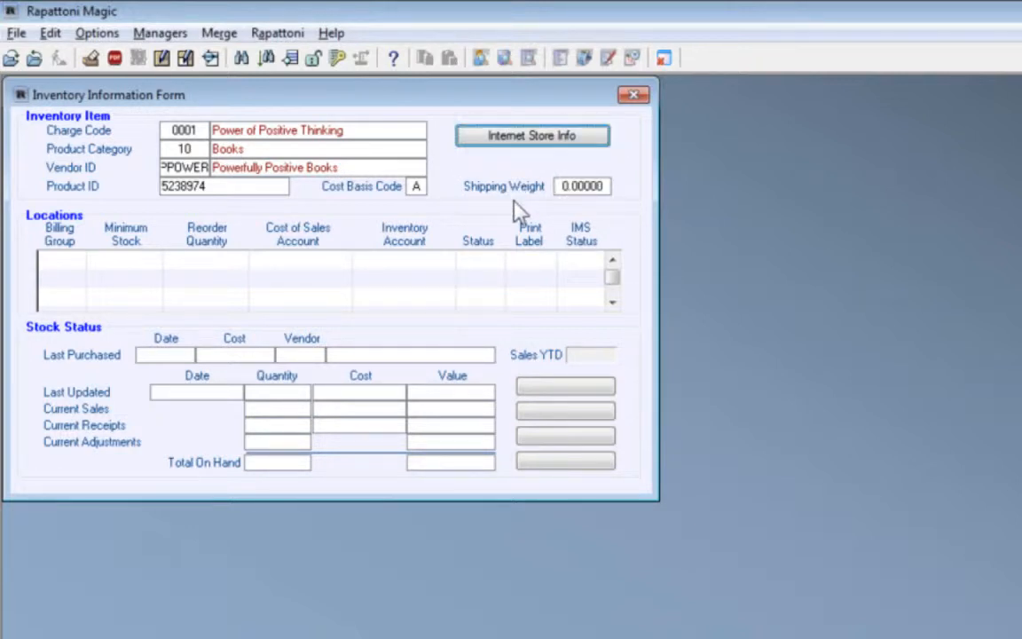
Add a location for billing group ASOC with a minimum stock of 10 and a reorder quantity of 50
click(53, 259)
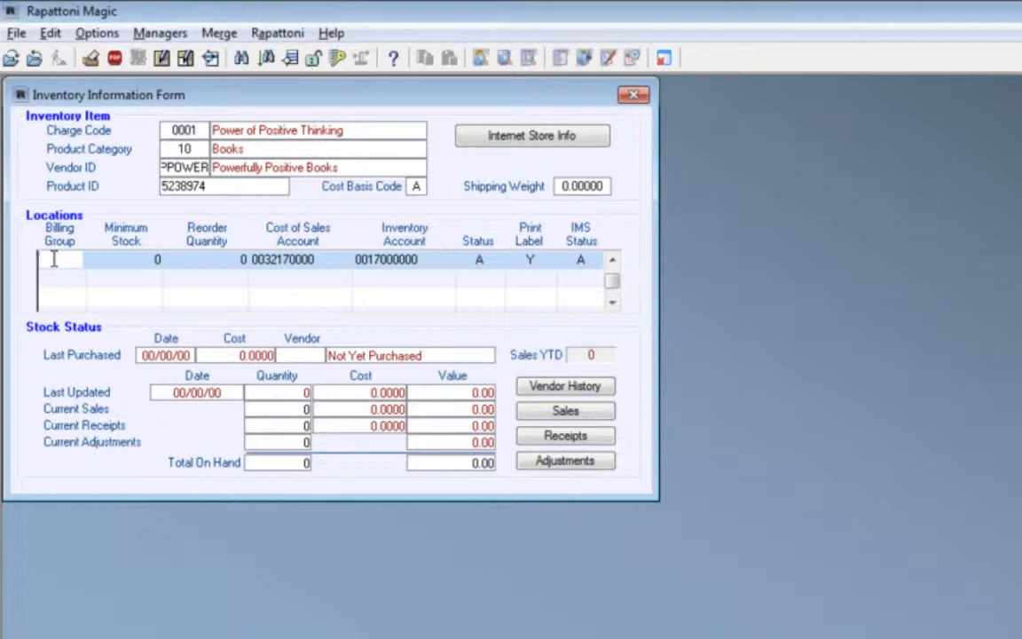
double_click(54, 258)
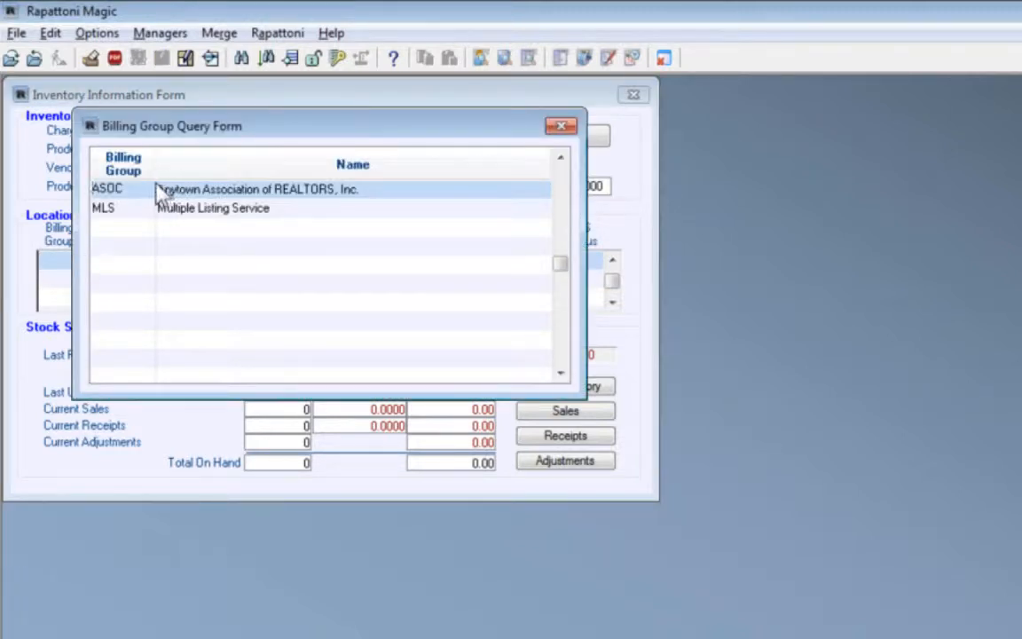
double_click(137, 189)
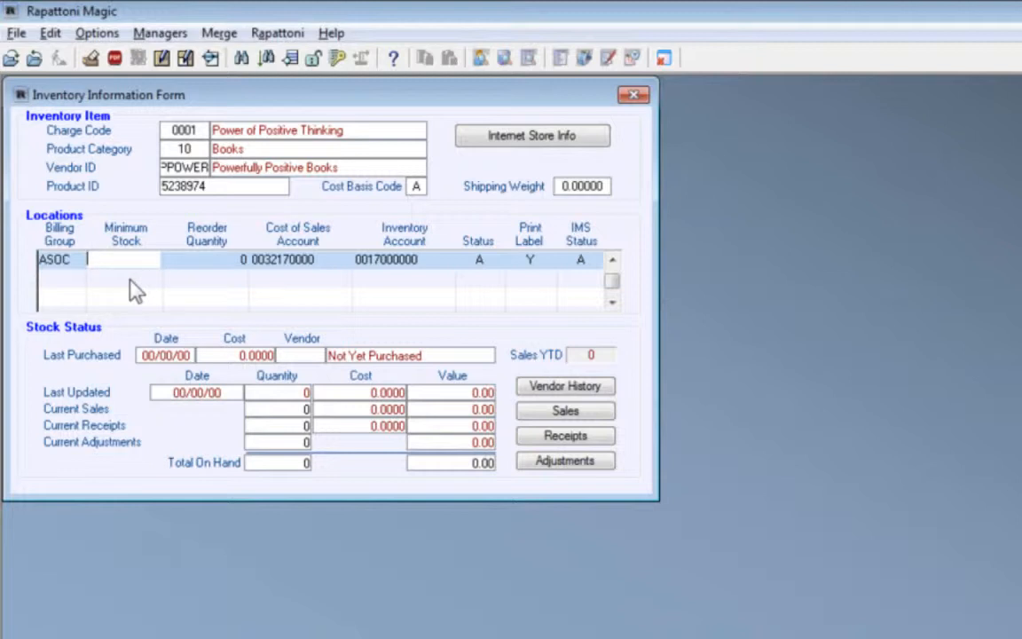
text(10)
key(Tab)
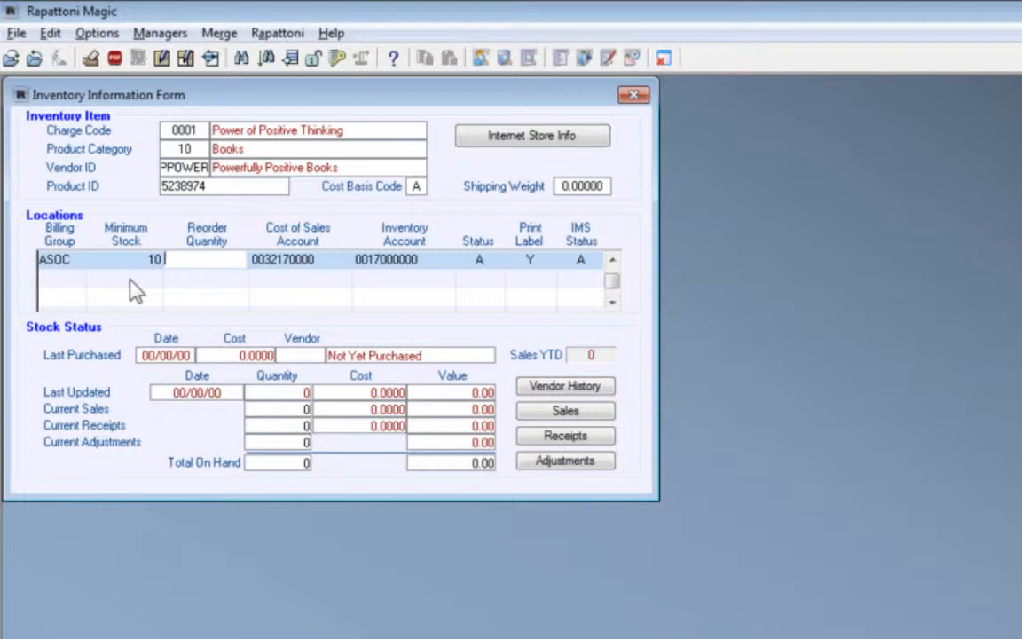
text(50)
key(Tab)
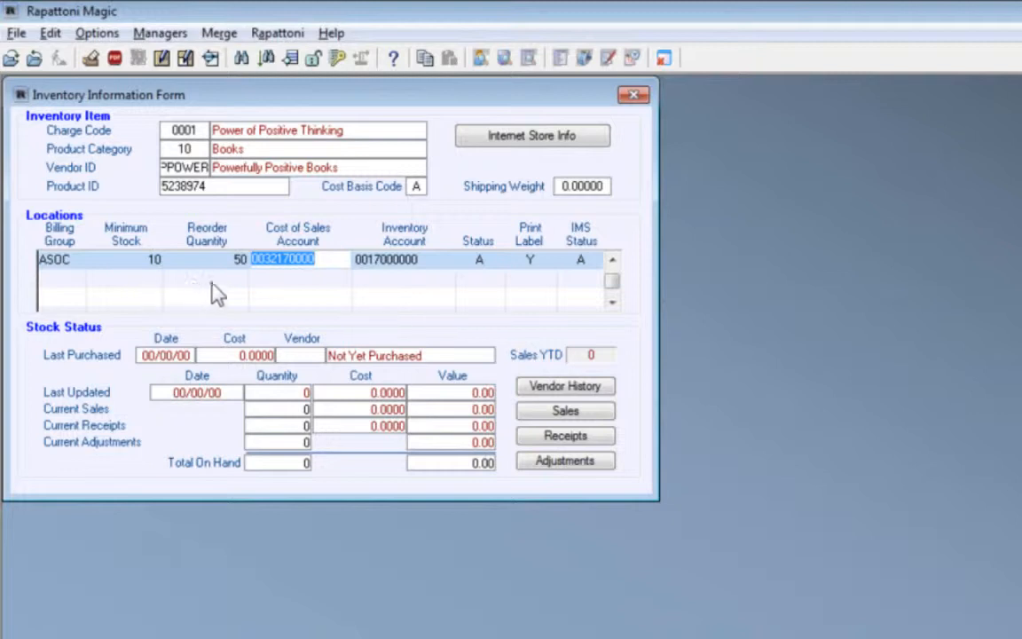
Review the ASOC location's reorder quantity, cost of sales account, inventory account, status, print label and IMS status
click(216, 261)
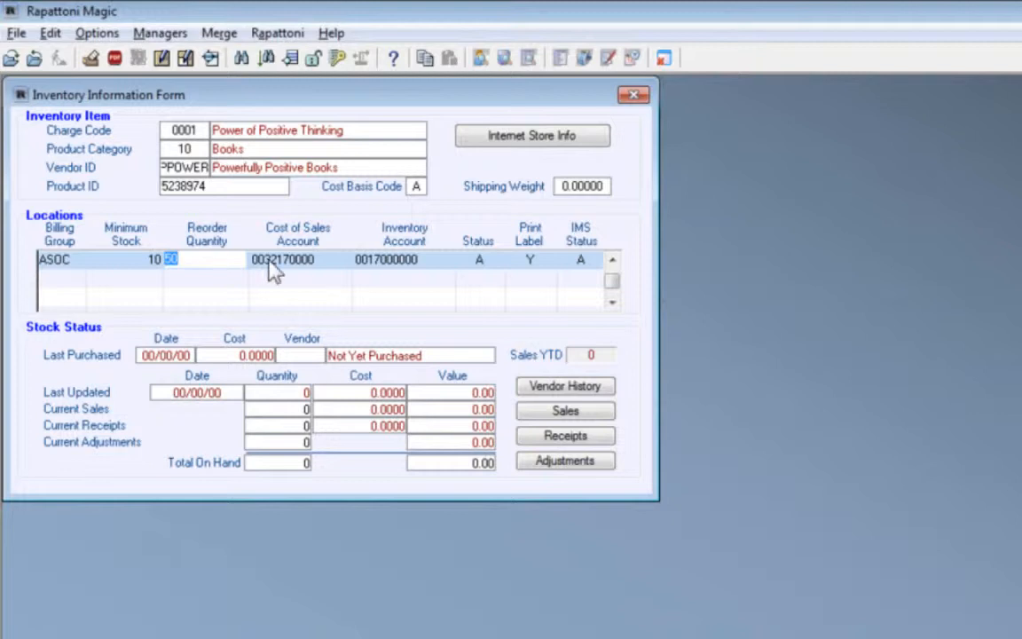
click(315, 271)
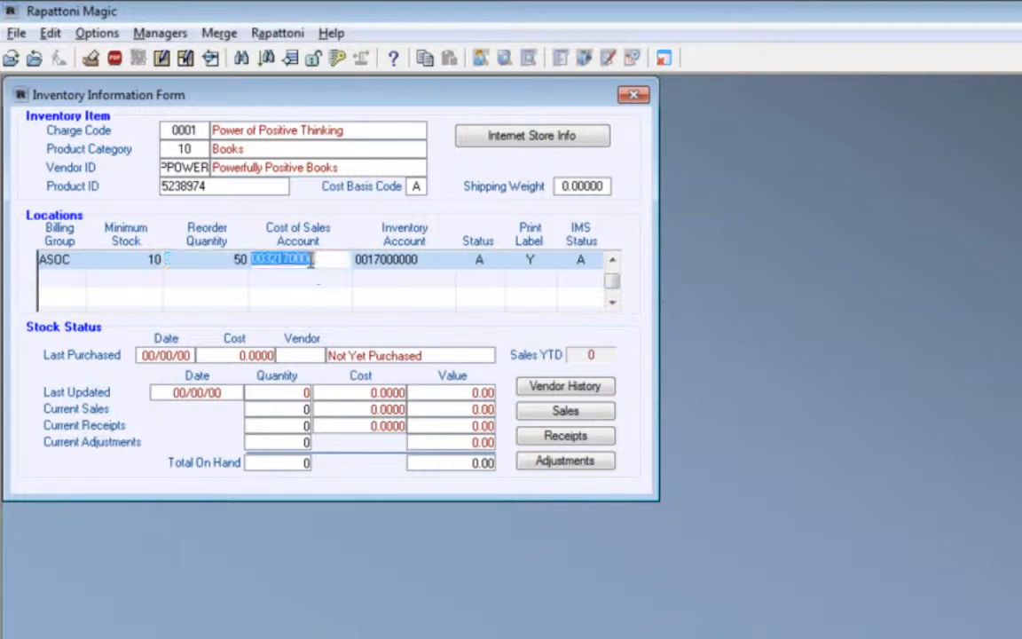
click(412, 266)
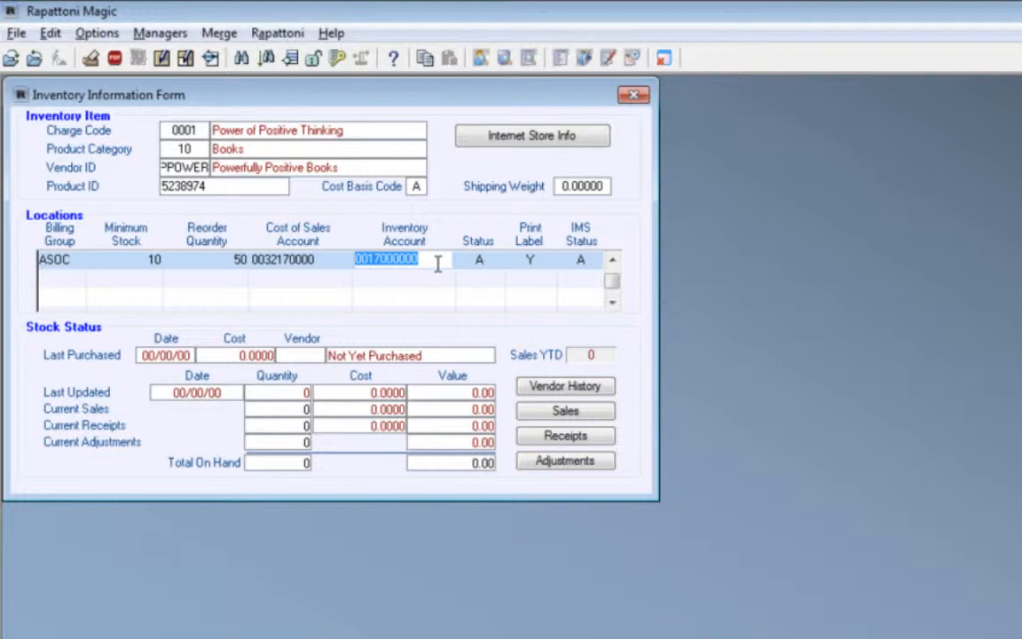
click(499, 260)
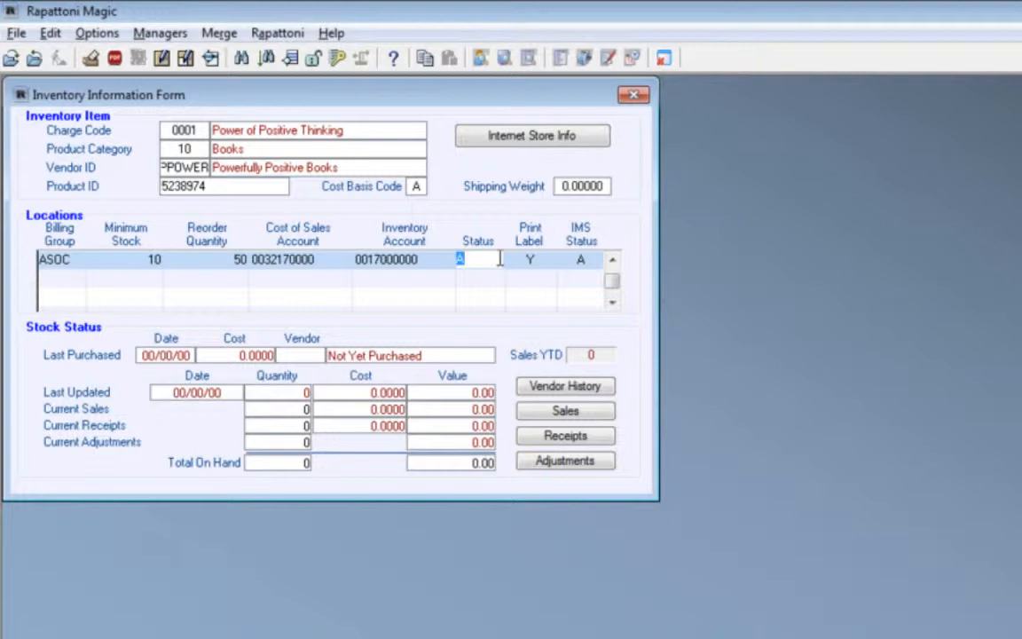
click(570, 258)
click(543, 258)
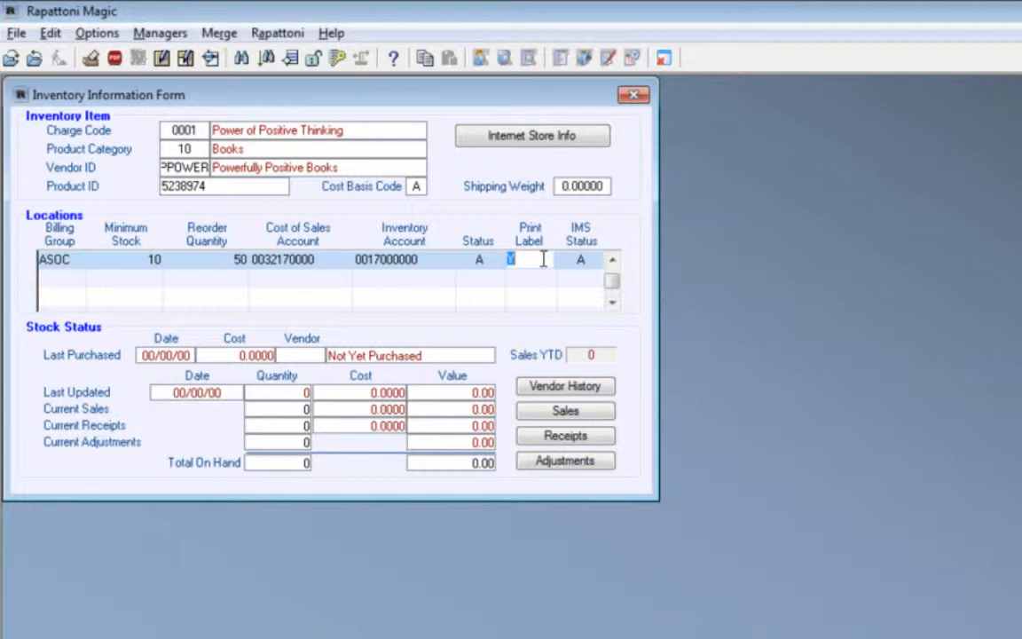
click(581, 258)
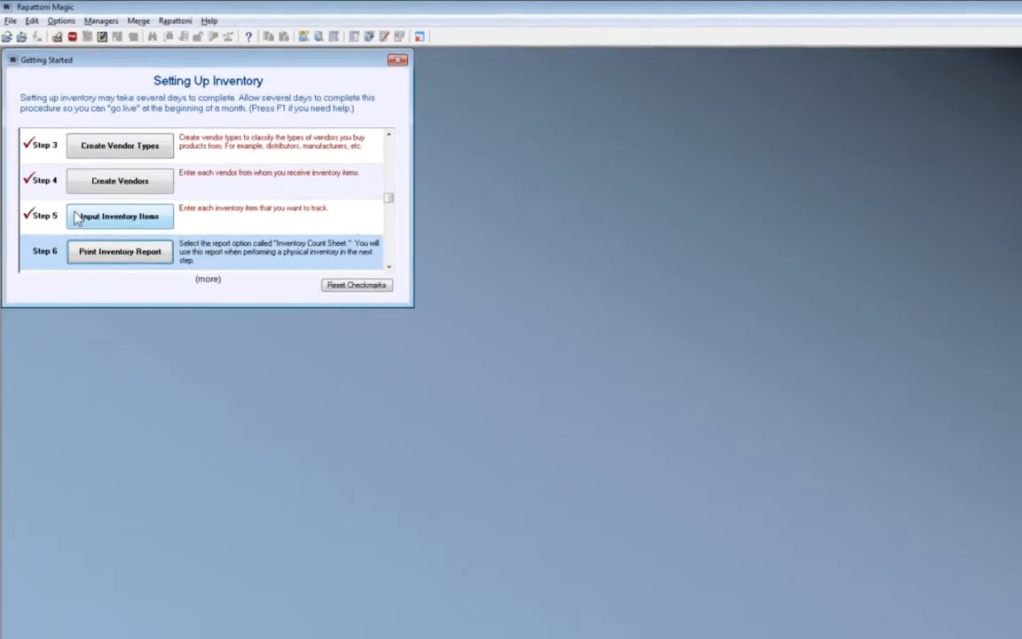
key(alt+Tab)
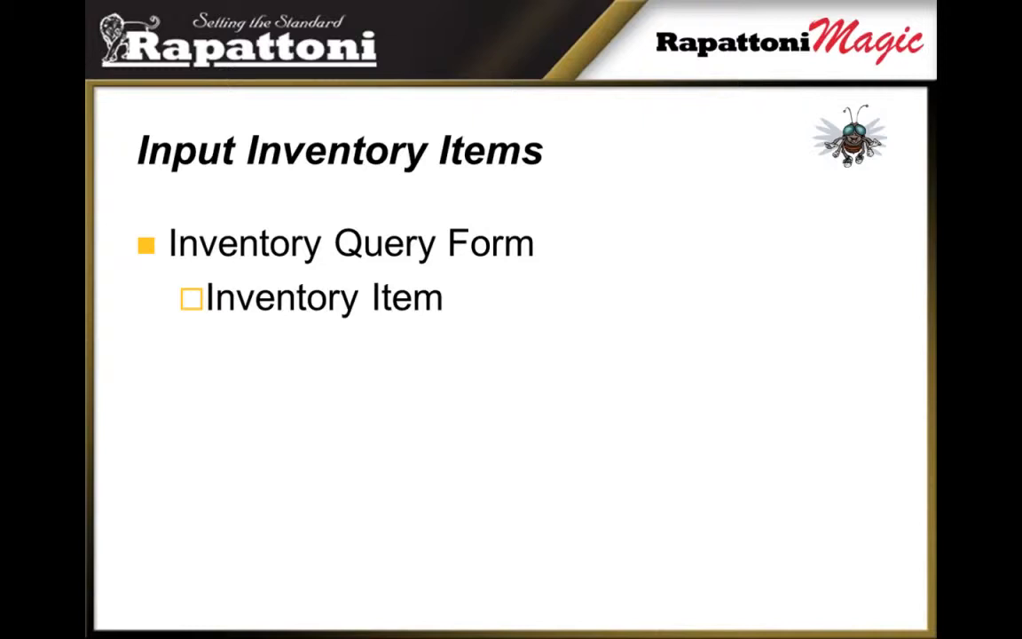
key(Right)
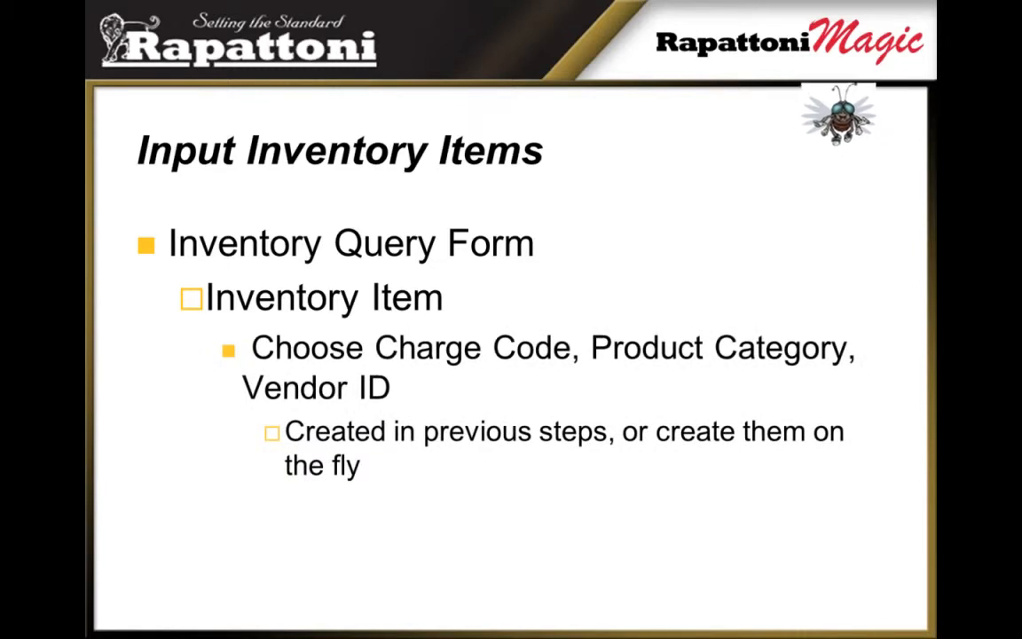
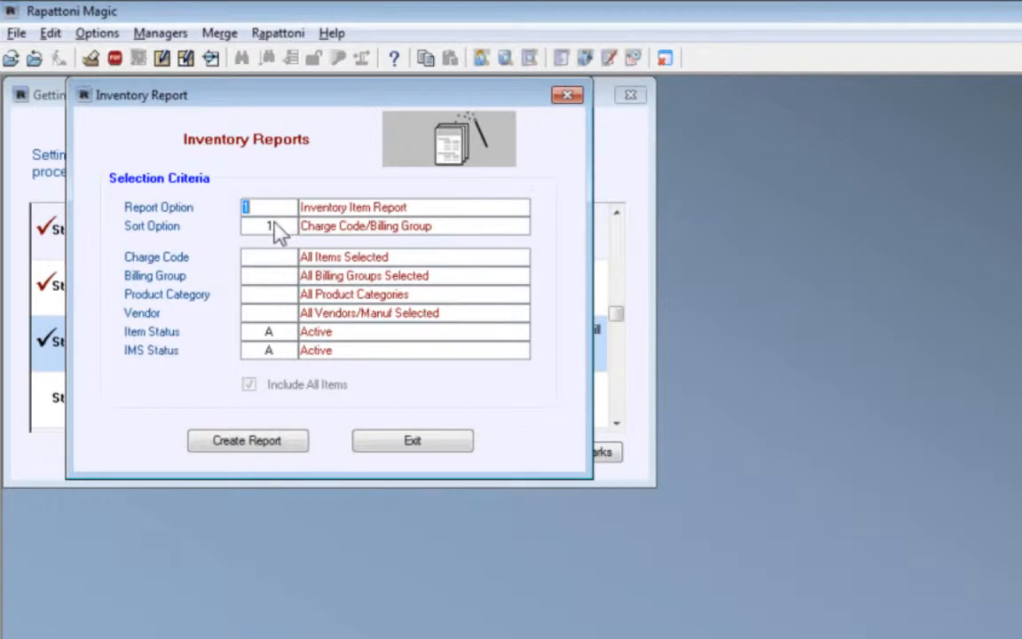
Set the inventory report's report option to 5, Inventory Count Sheet
key(F5)
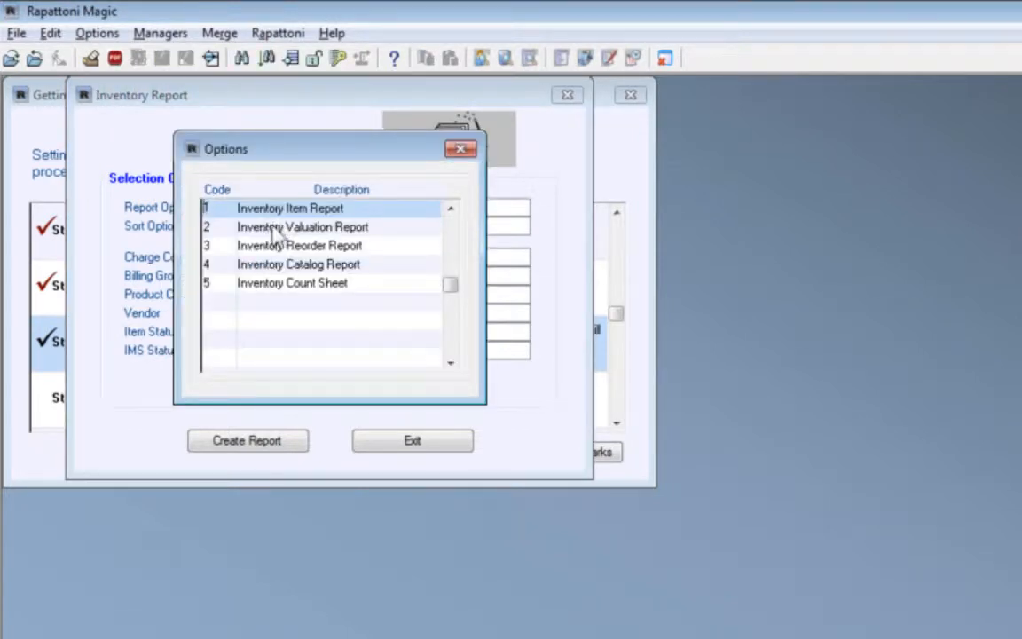
click(269, 280)
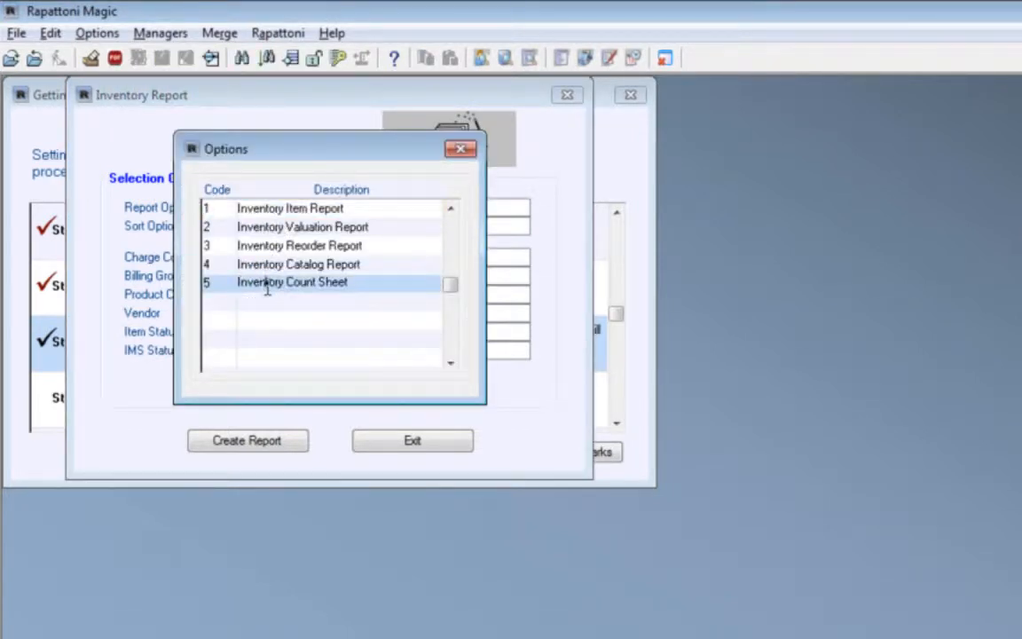
double_click(365, 284)
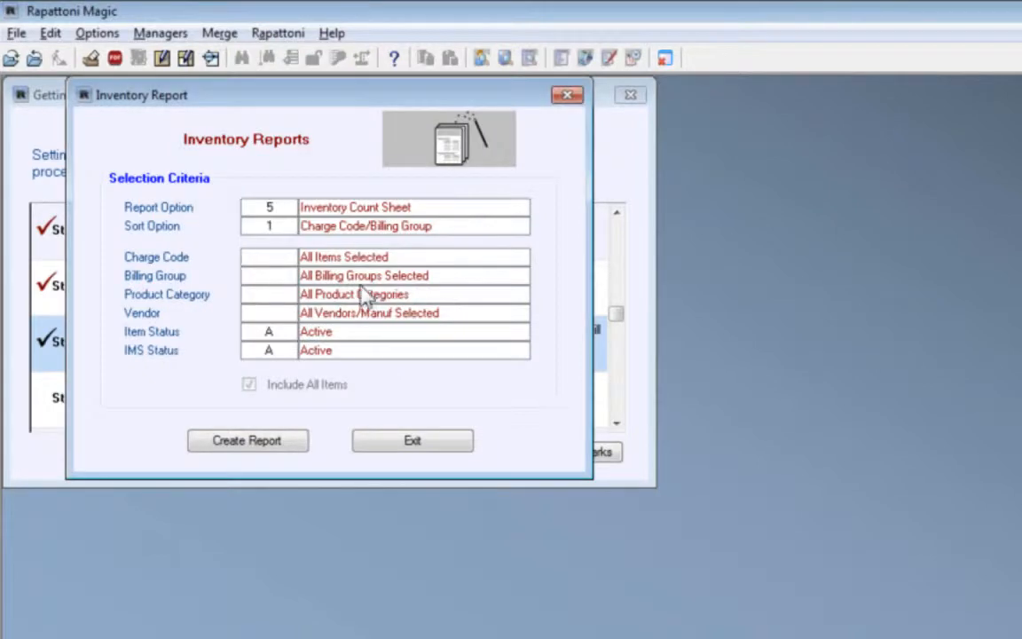
Switch to Adobe Acrobat to examine the physical inventory count sheet in Count Sheet.pdf, and return to Rapattoni Magic
key(alt+Tab)
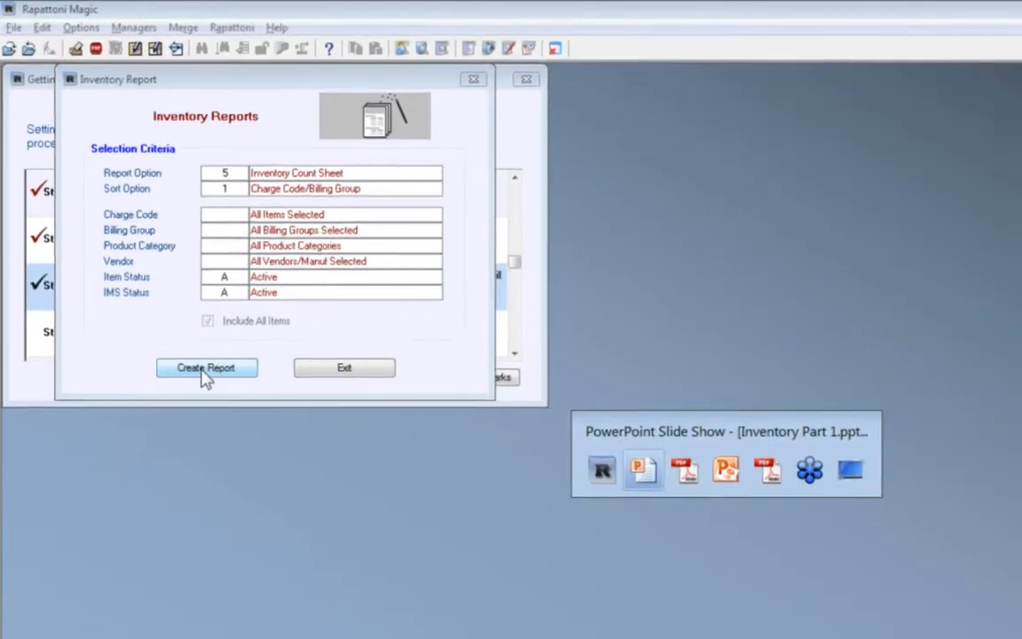
key(alt+Tab)
key(alt+Tab)
key(alt+Tab)
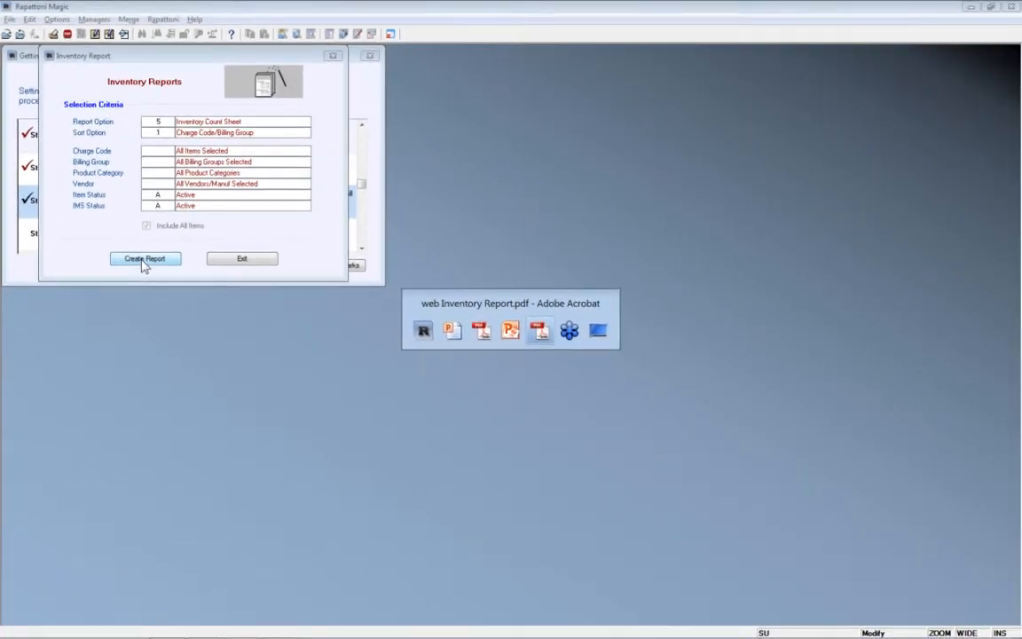
key(alt+Tab)
key(alt+Tab)
key(alt+Tab)
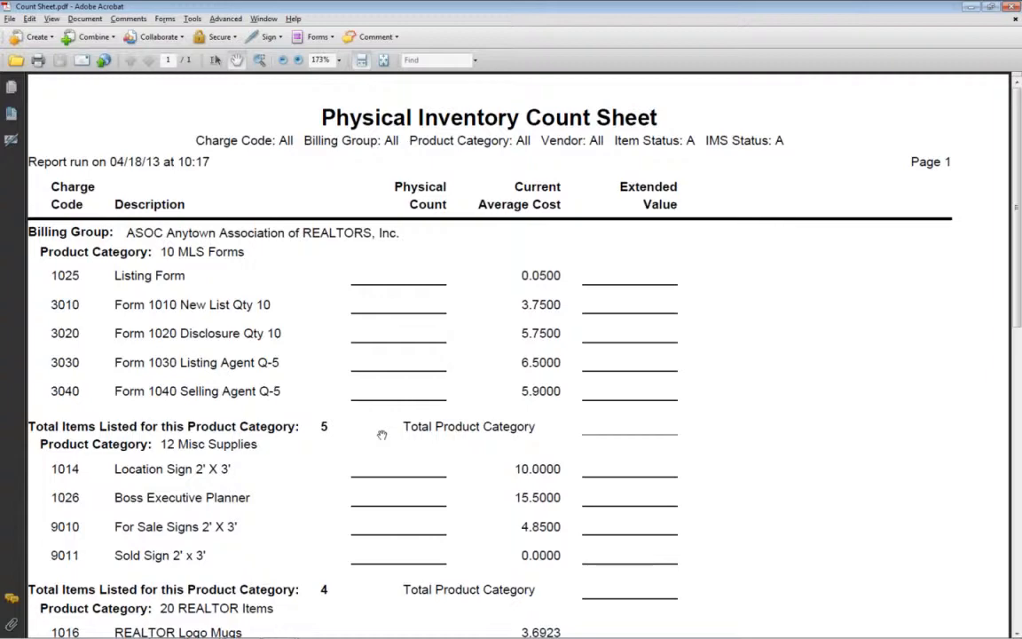
key(alt+Tab)
key(alt+Tab)
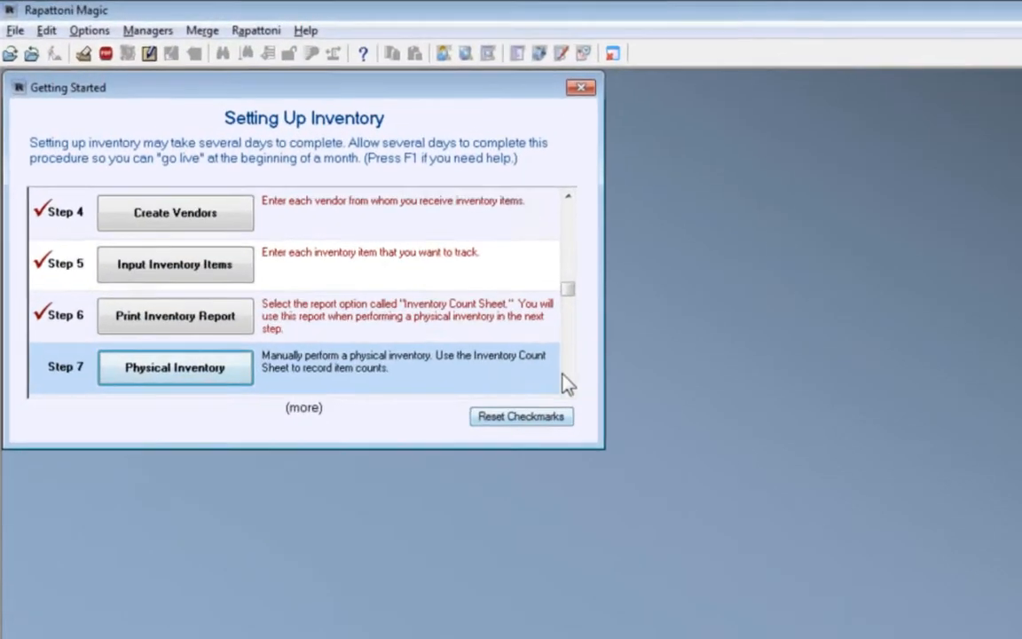
Check off Step 7, Physical Inventory, and open Step 8, Enter Item Counts
scroll(563, 375, down, 1)
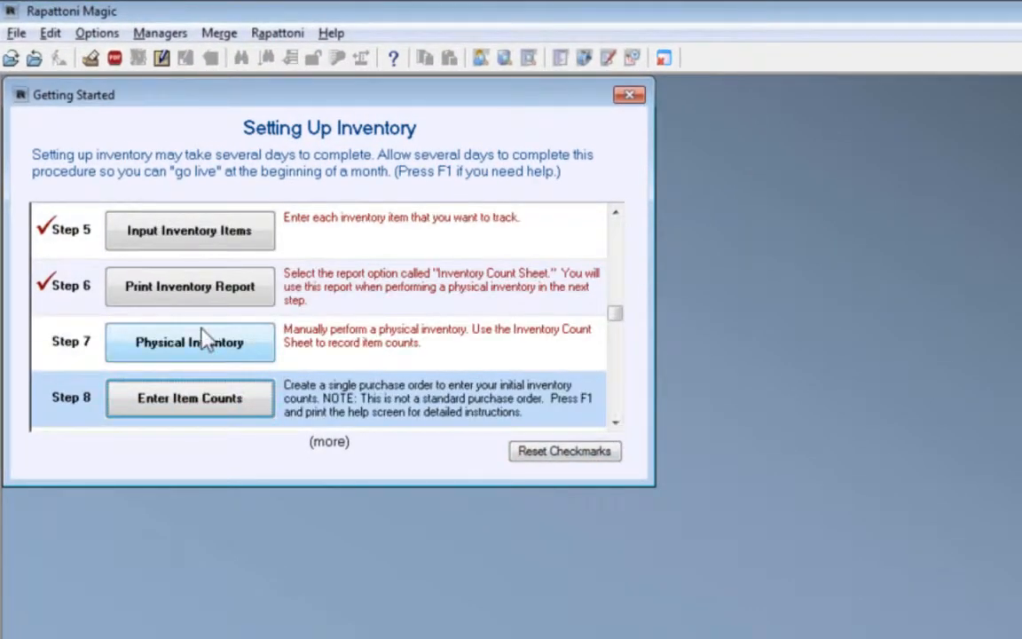
click(203, 341)
click(197, 404)
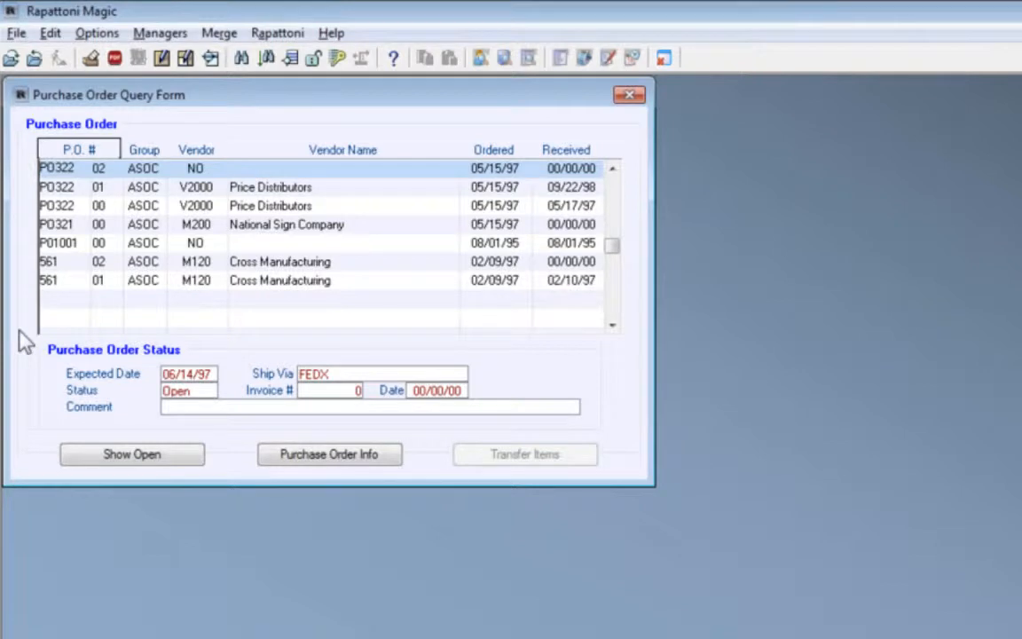
Review the details of the open ASOC purchase order with vendor NO at the head of the purchase order list
click(49, 188)
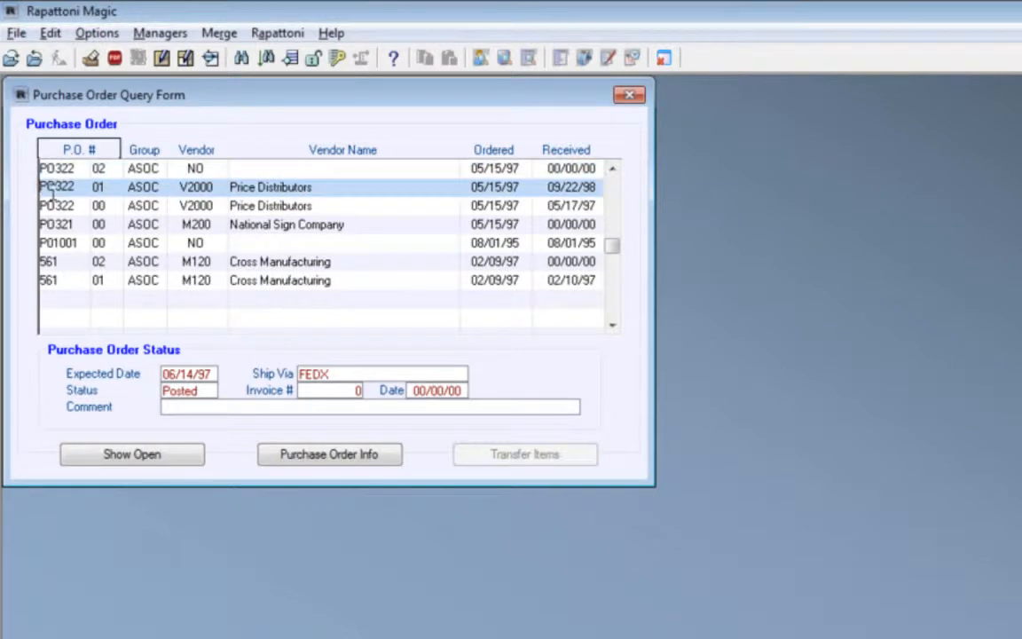
click(68, 170)
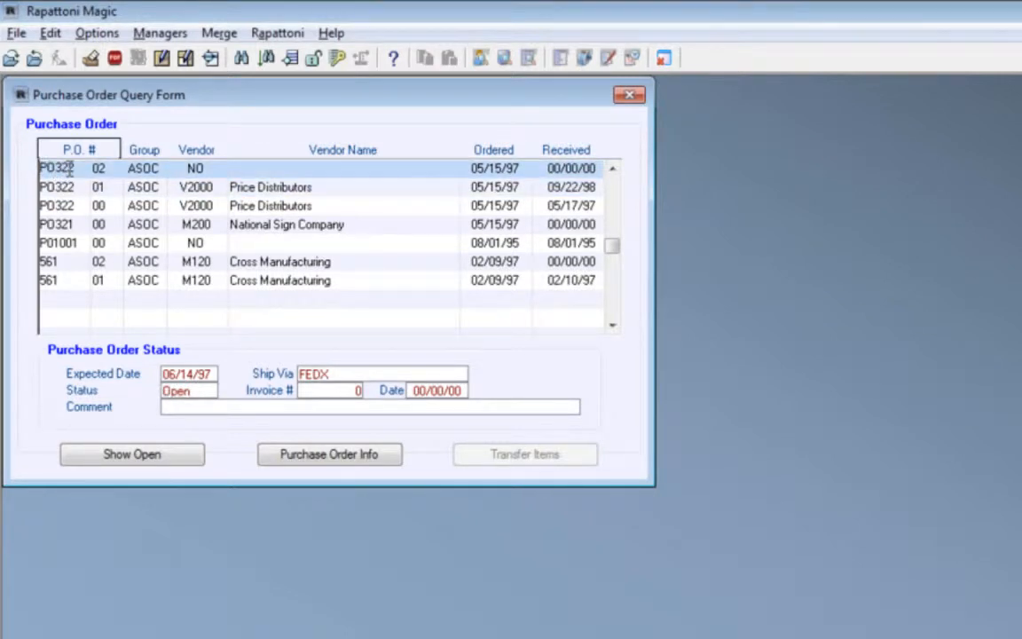
double_click(68, 170)
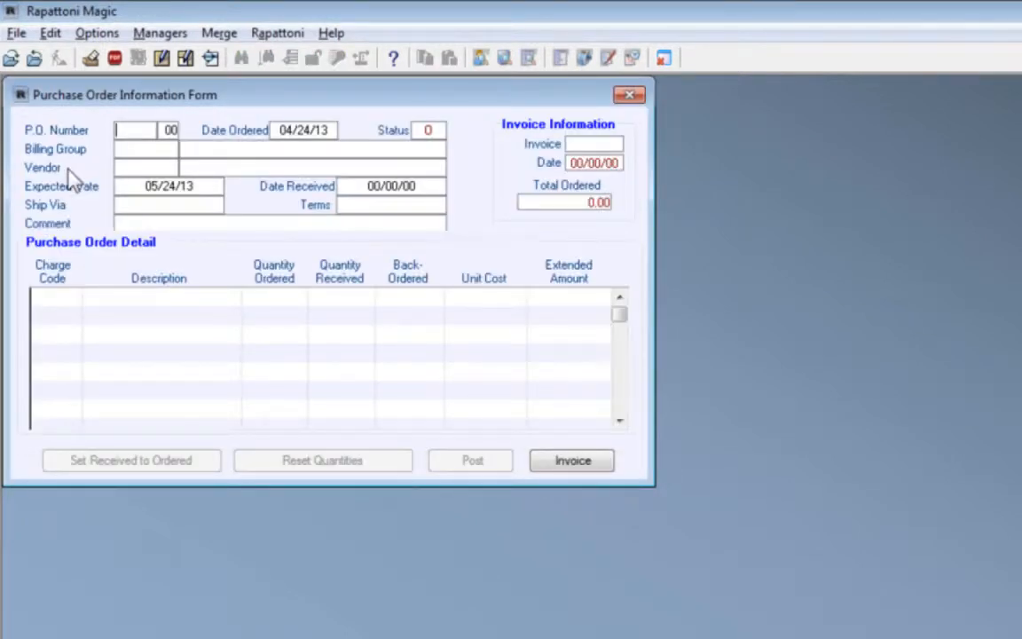
key(Escape)
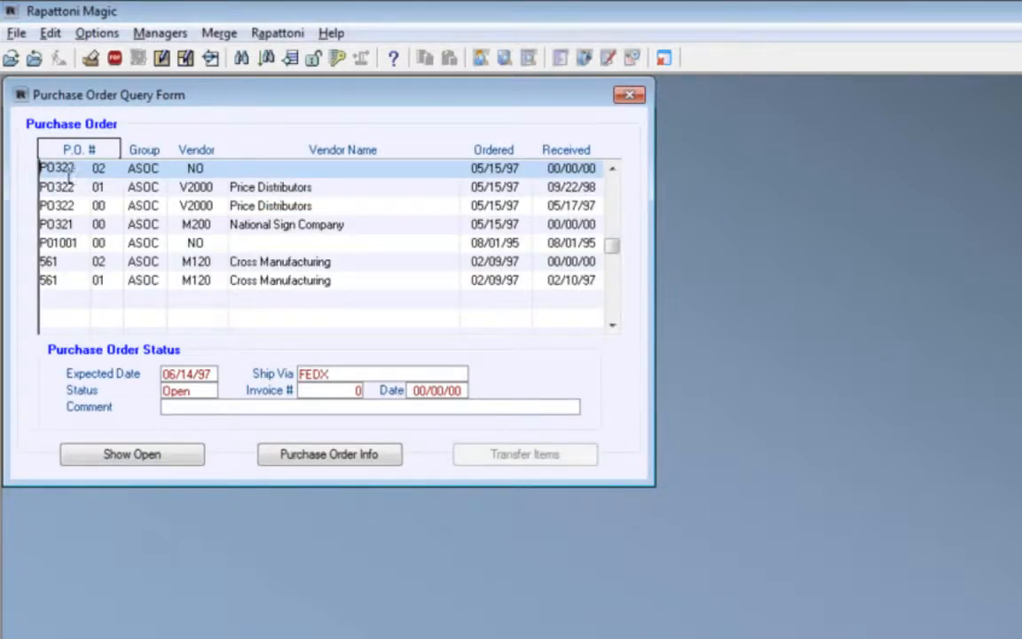
double_click(69, 172)
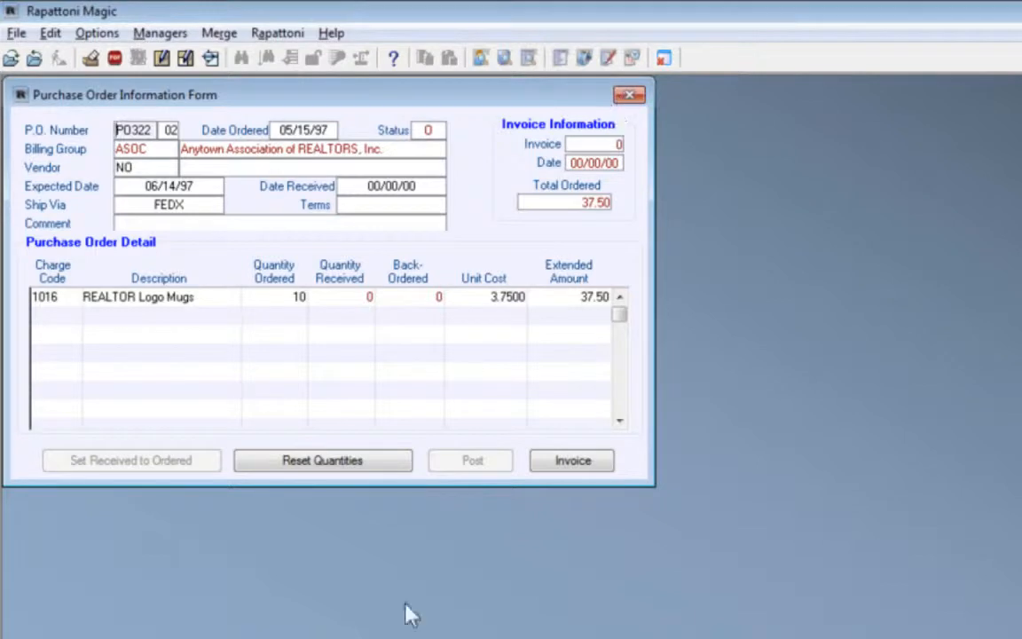
click(629, 95)
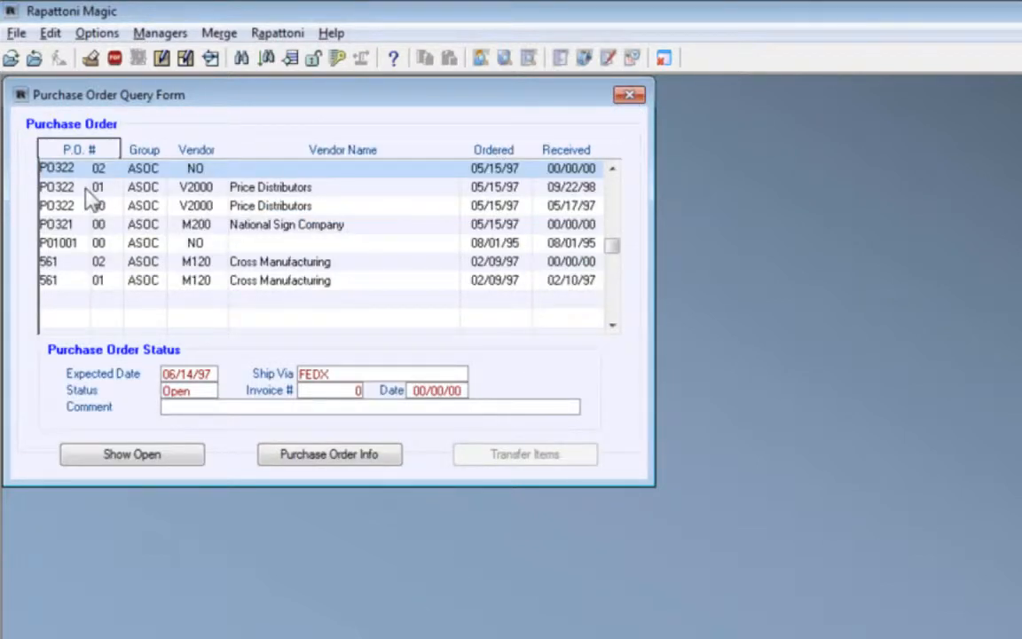
Start a new purchase order, enter its P.O. number and set its billing group to ASOC, Anytown Association of REALTORS, Inc
key(Insert)
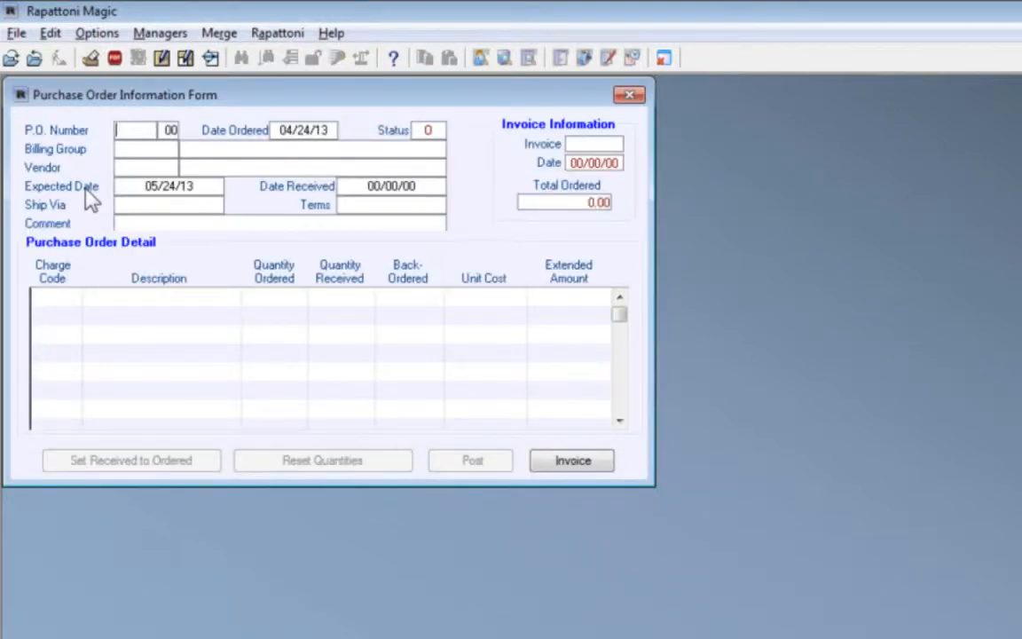
key(Tab)
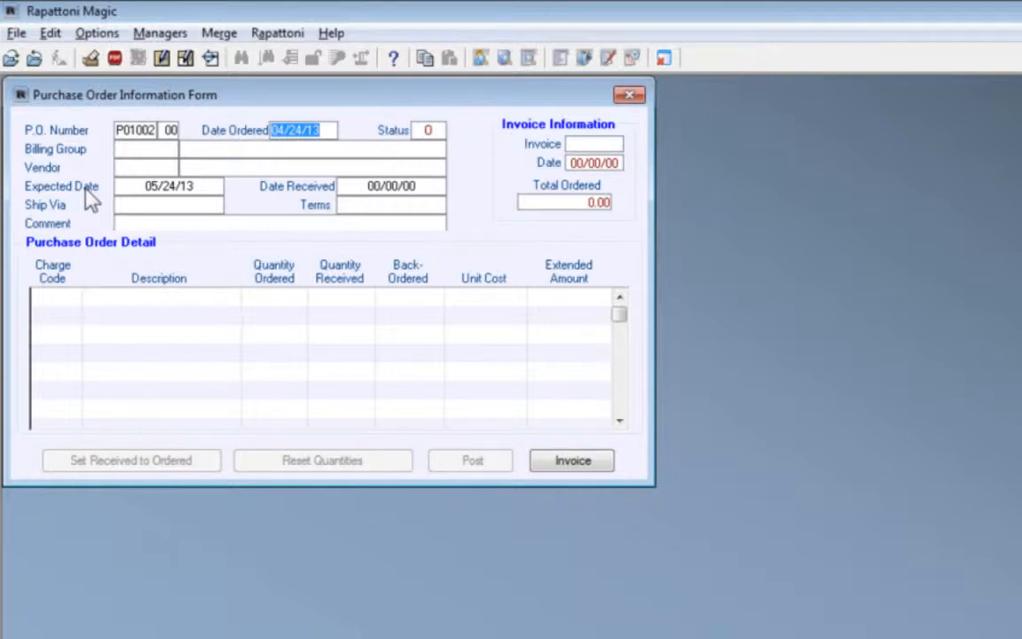
key(Tab)
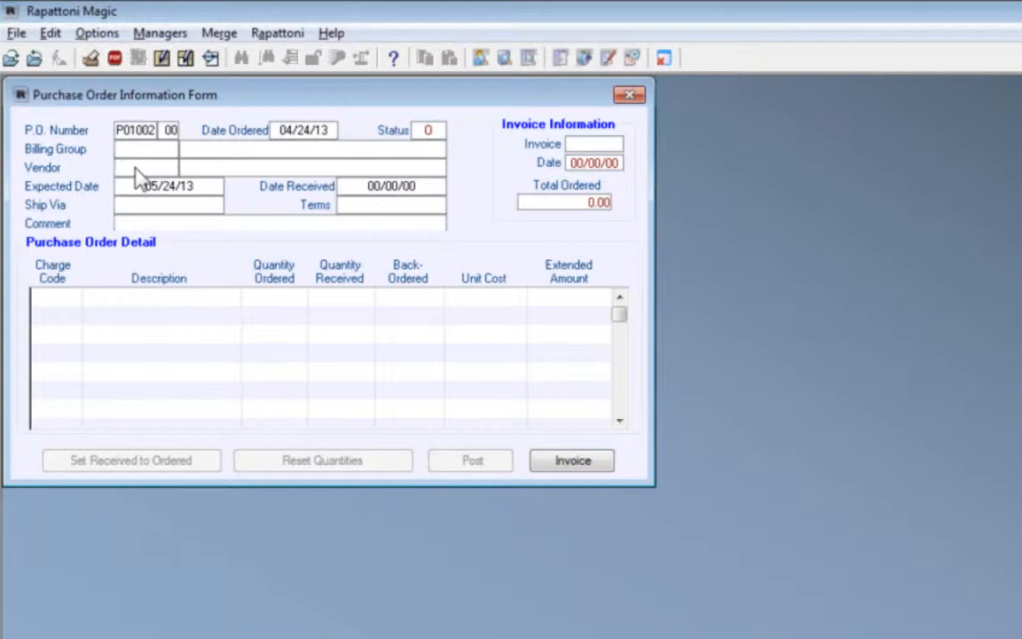
key(F5)
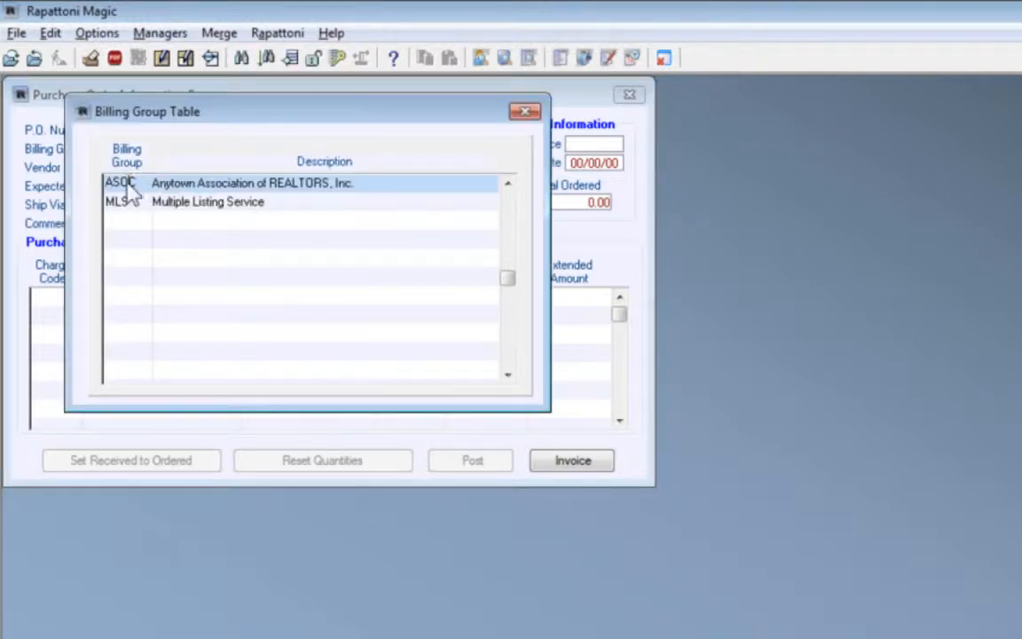
key(Return)
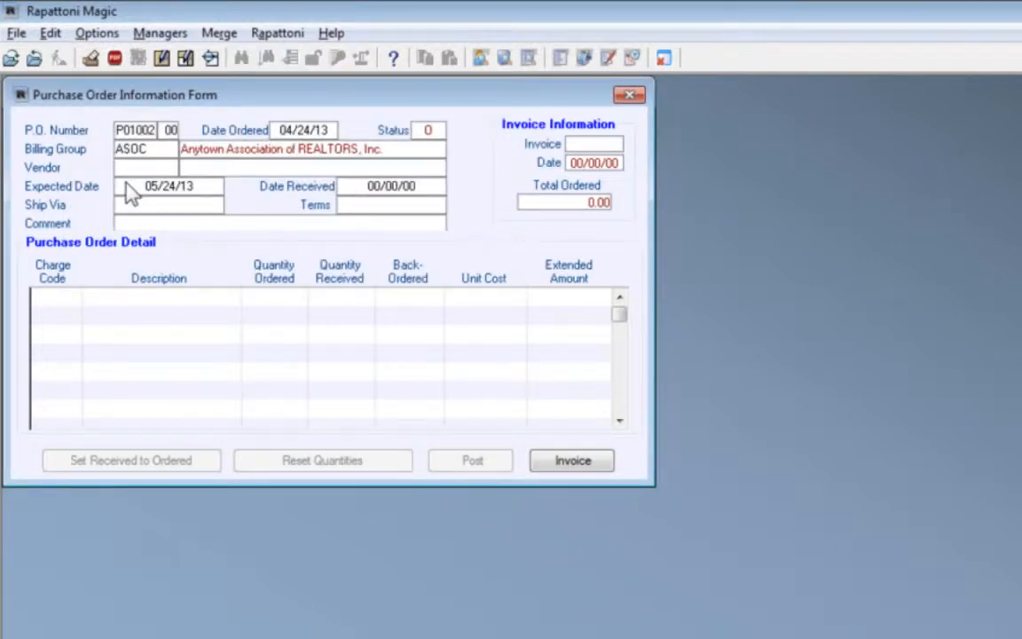
Set the purchase order's vendor to PPOWER, Powerfully Positive Books, and save the order
key(F5)
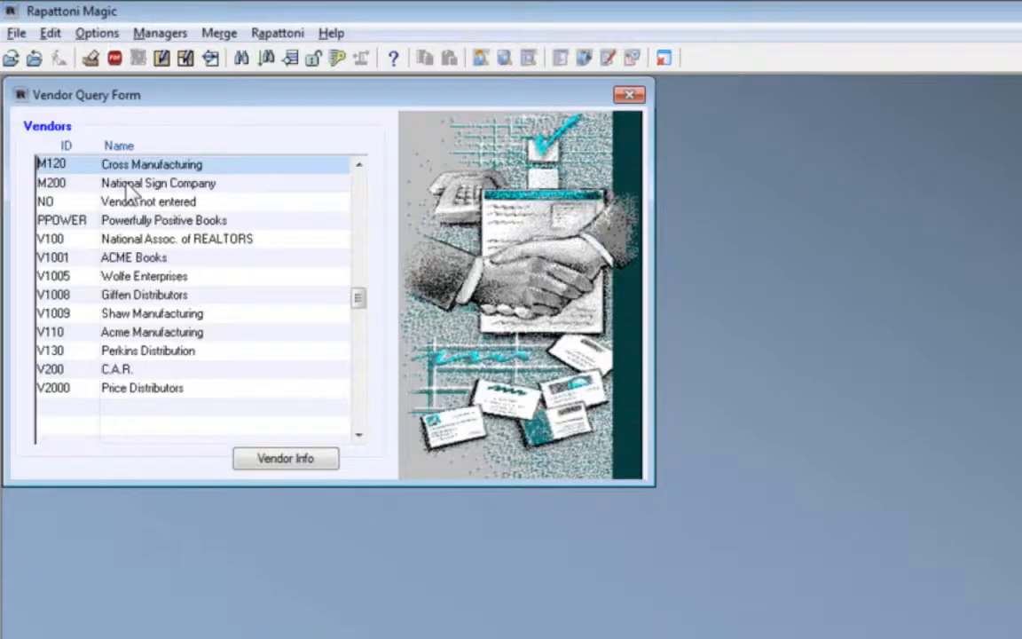
click(69, 220)
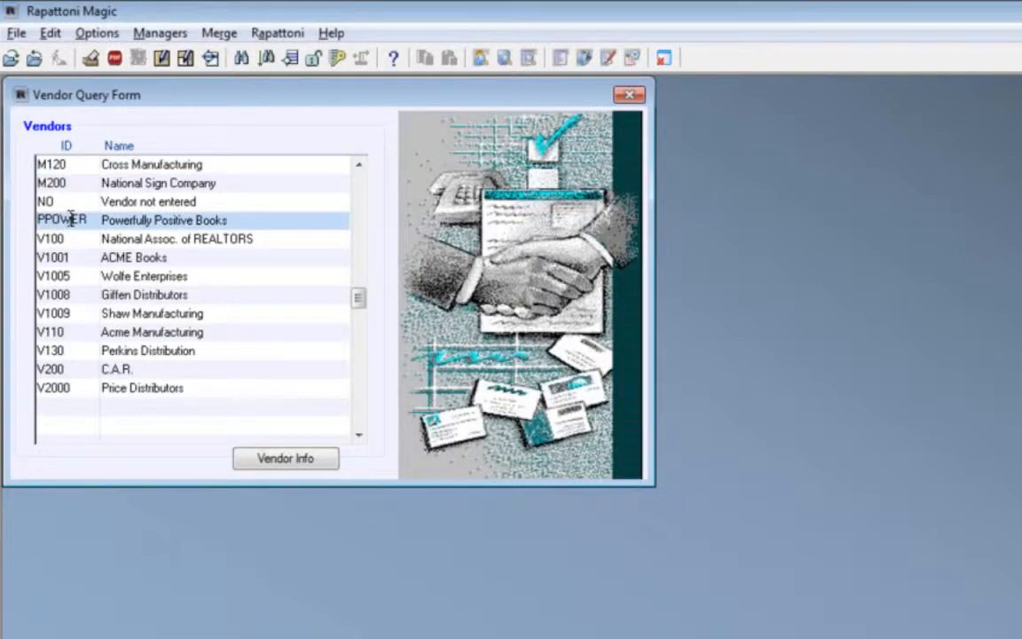
key(Return)
click(158, 167)
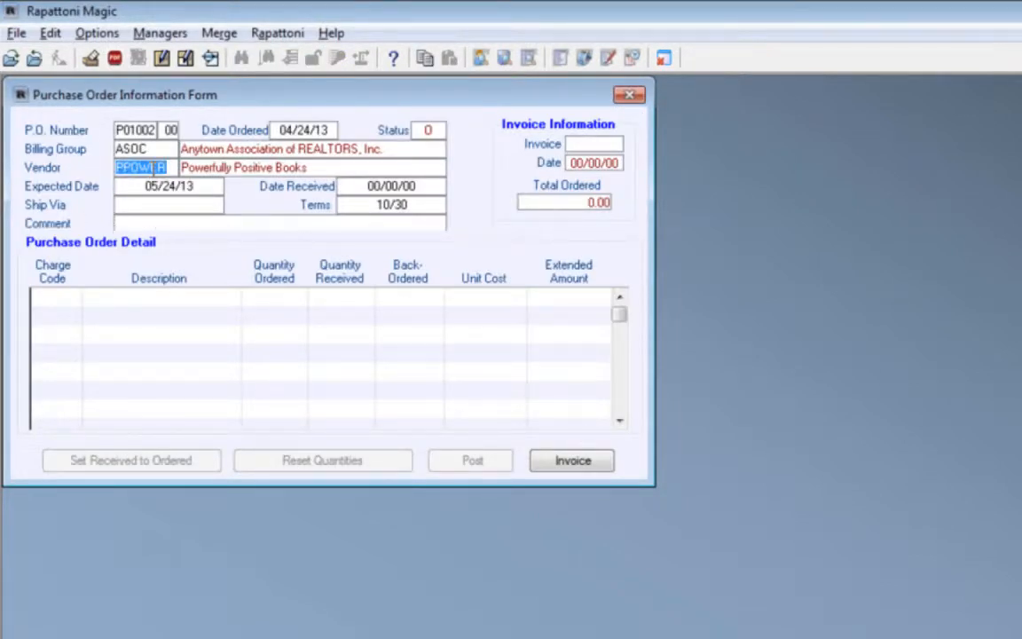
key(F2)
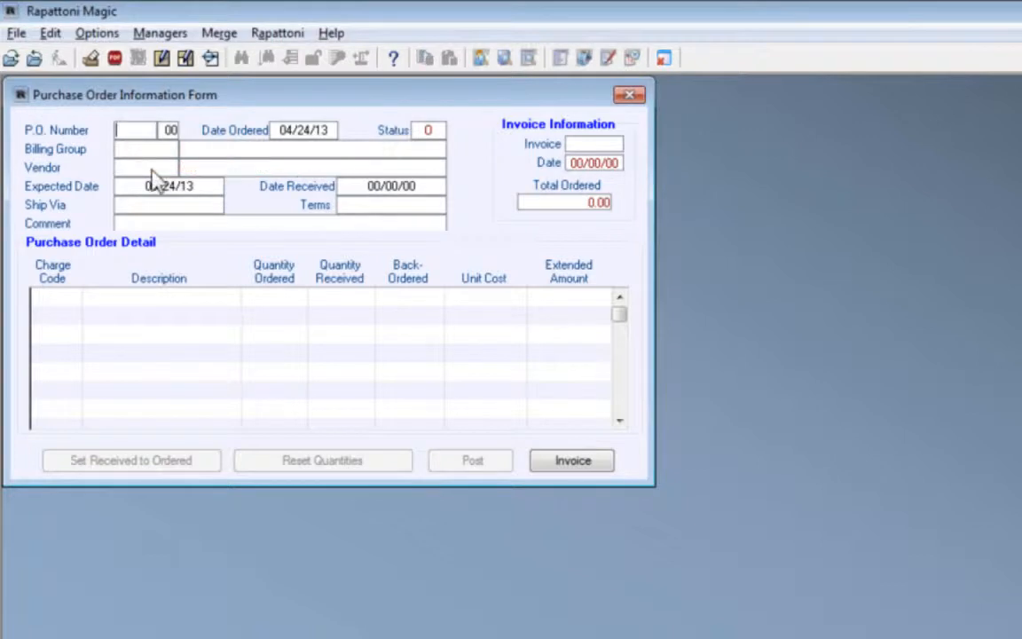
Check the purchase order list and start another order with the next P.O. number for billing group ASOC
key(F5)
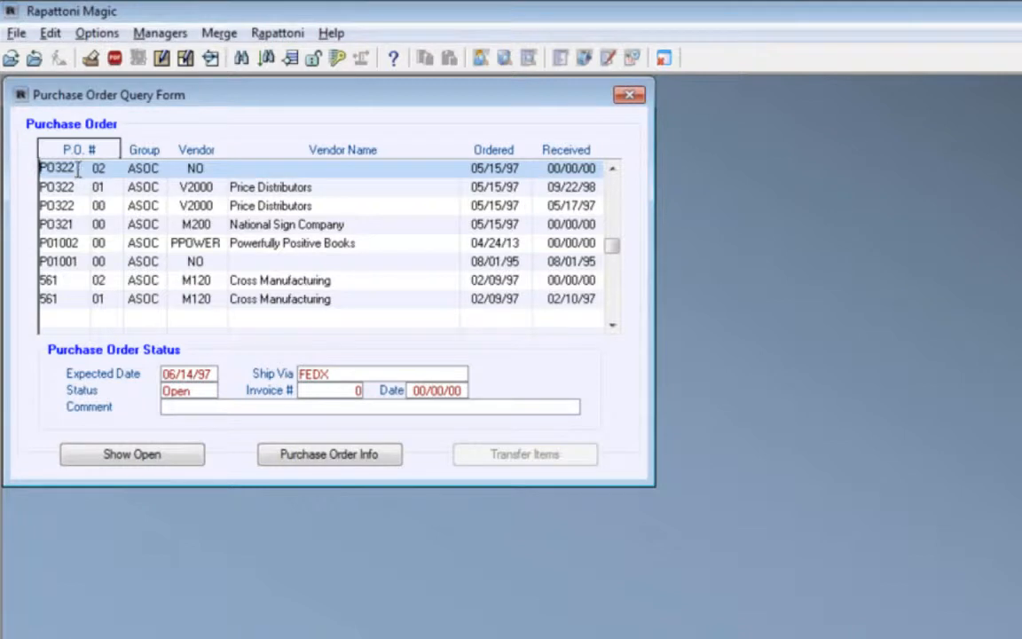
key(Escape)
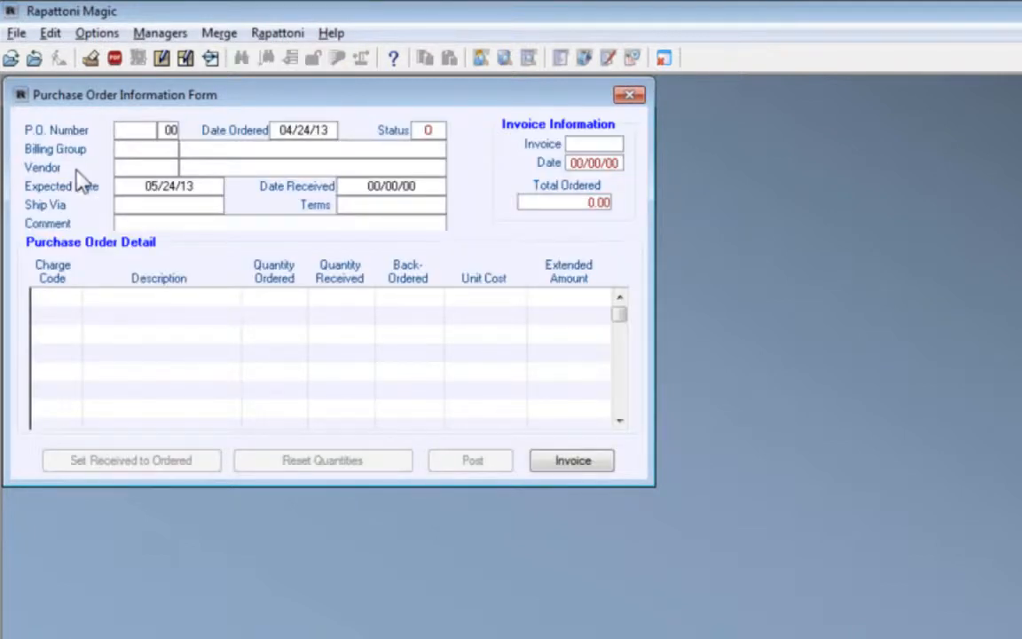
text(P01003)
key(Tab)
key(Tab)
text(ASOC)
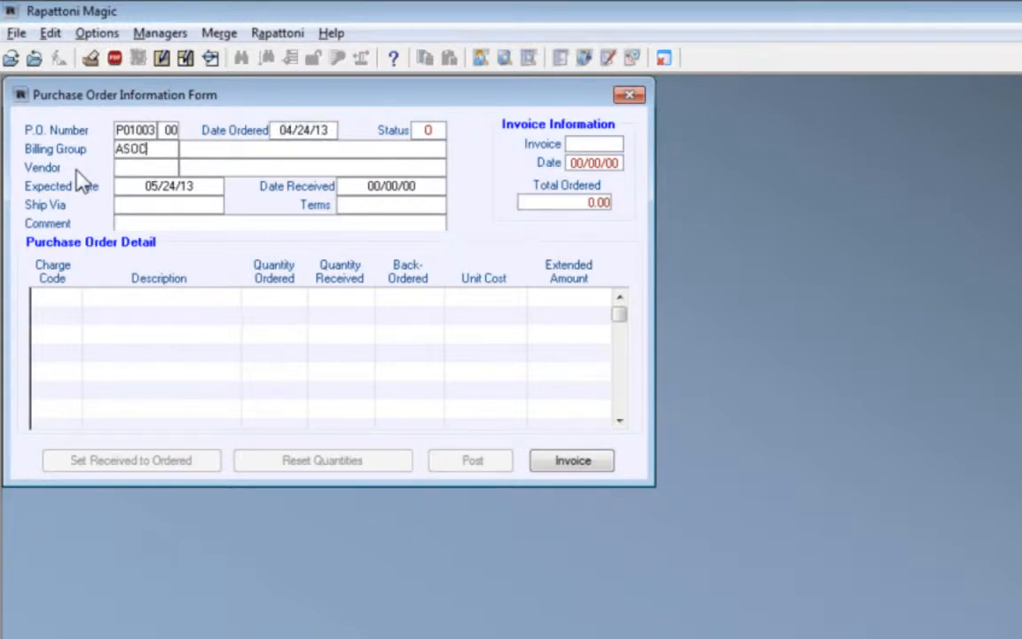
key(Tab)
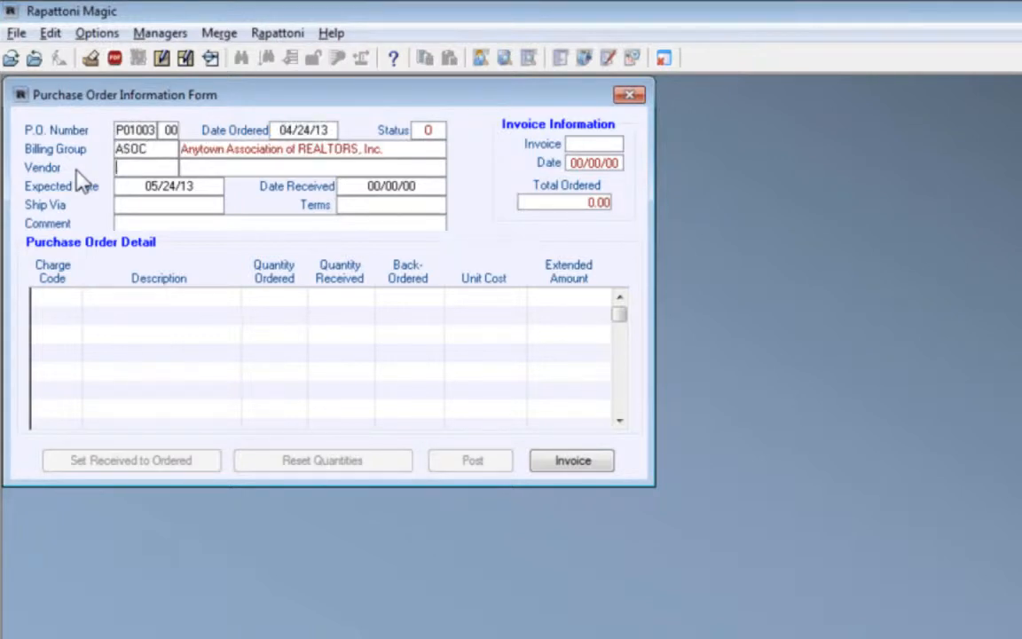
Open the vendor list for the second new purchase order
text(N)
key(Tab)
key(BackSpace)
key(Tab)
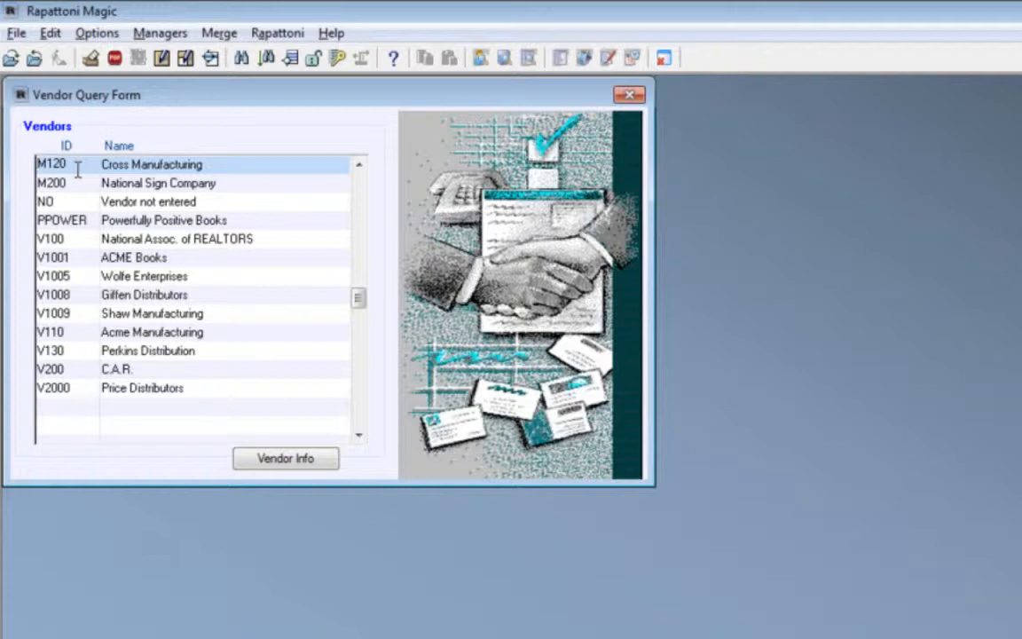
key(F4)
text(N)
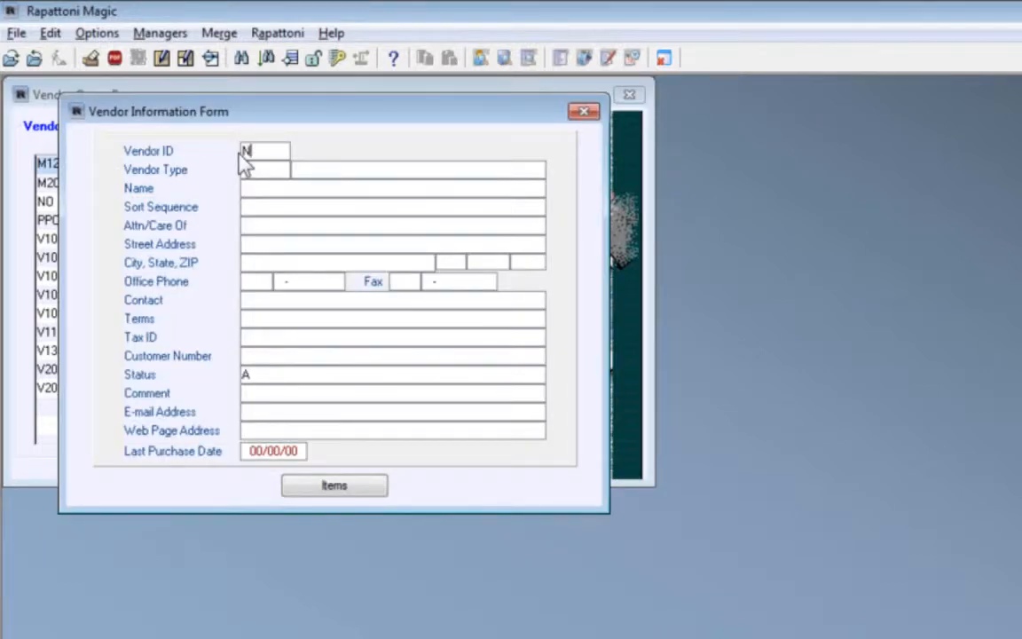
key(Tab)
text(FULL)
double_click(241, 165)
key(Escape)
key(Escape)
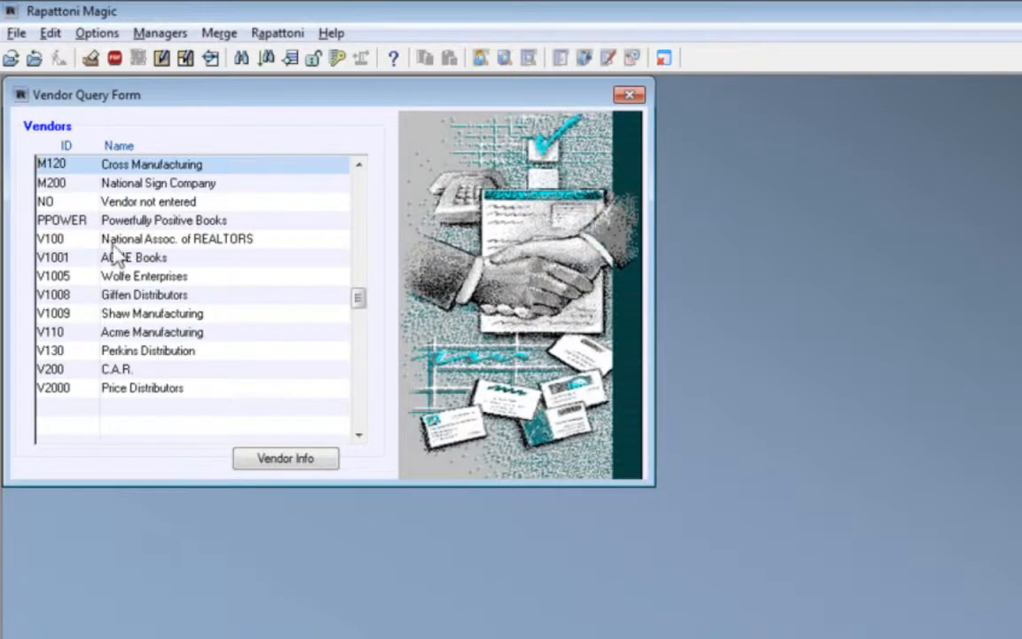
Set the purchase order's vendor to NO, Vendor not entered, and clear the date received
click(59, 202)
double_click(59, 202)
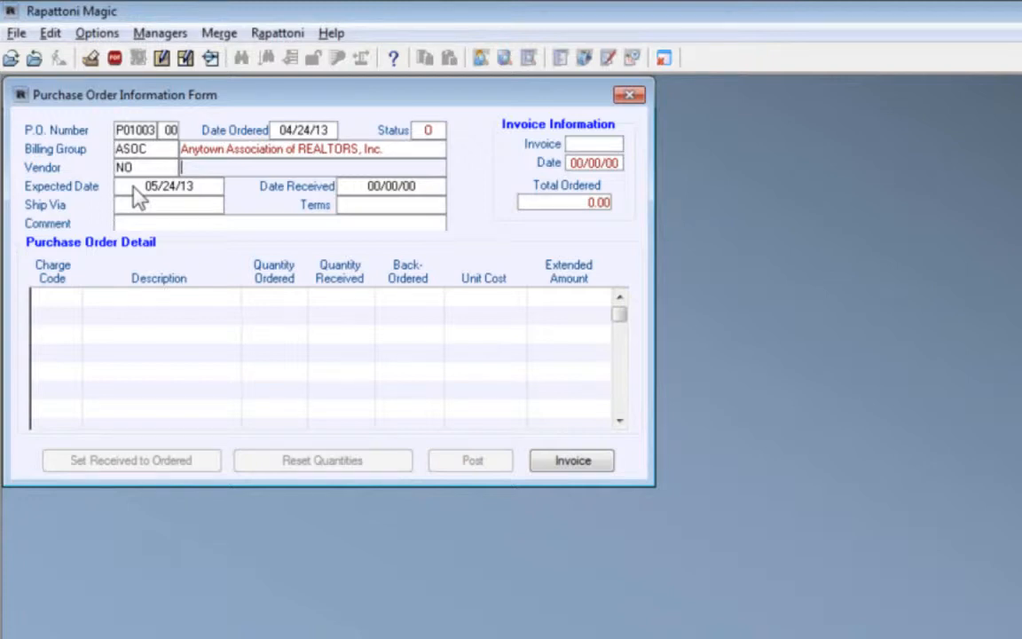
click(138, 197)
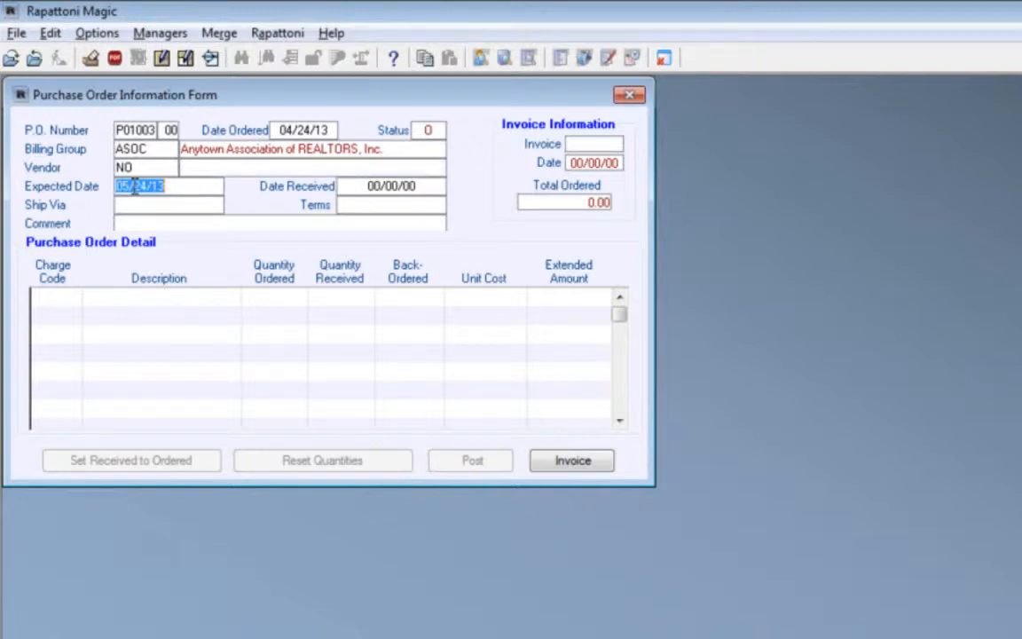
click(362, 189)
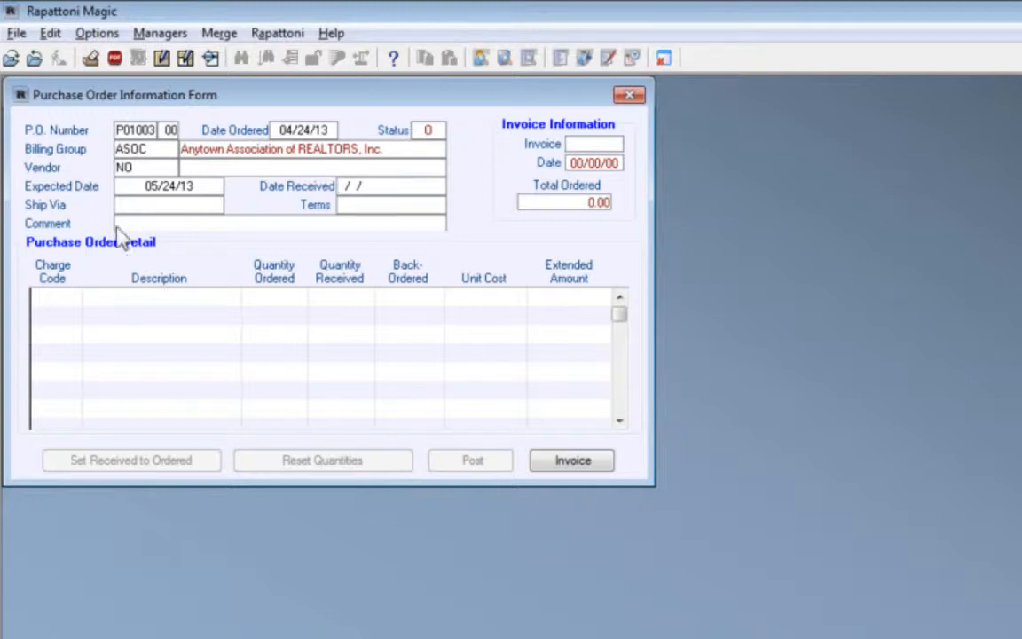
Add the inventory item 0001, Power of Positive Thinking, to the first detail line of the purchase order
click(51, 298)
double_click(51, 298)
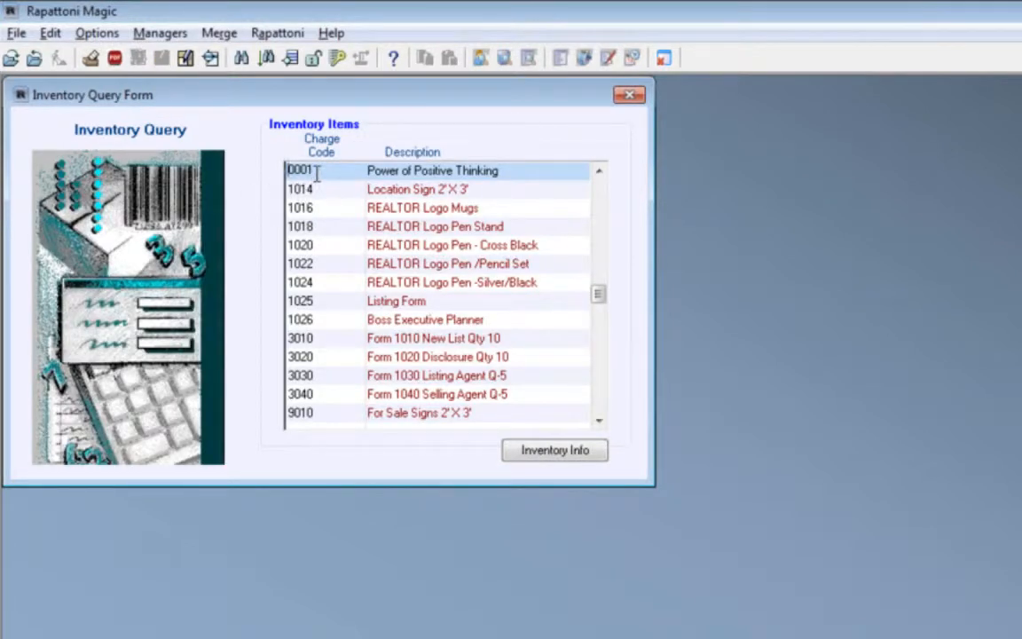
double_click(295, 169)
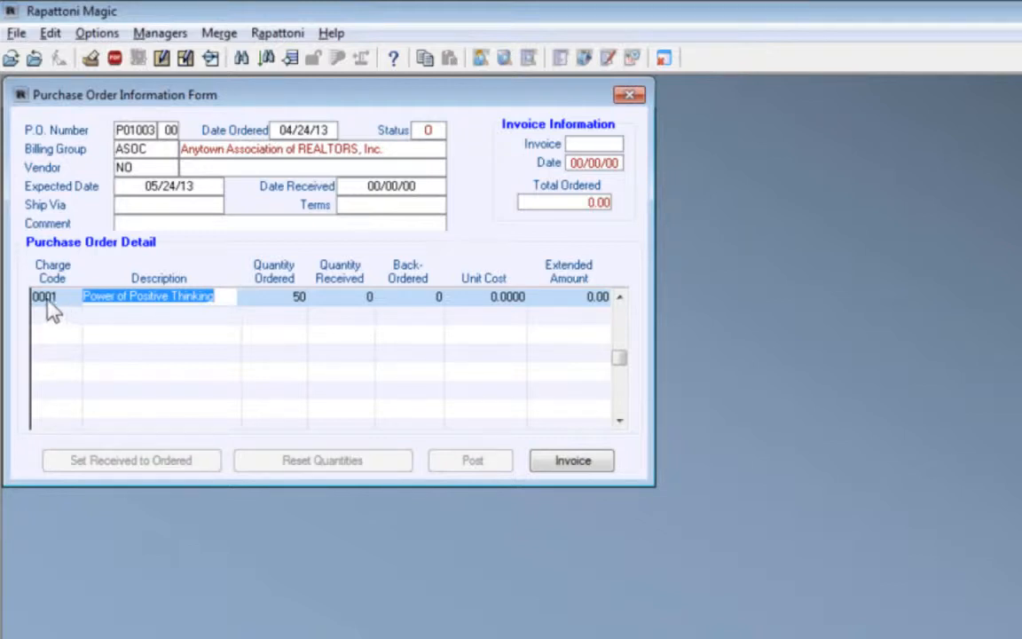
Set the Power of Positive Thinking line to a quantity ordered of 1,000 and a unit cost of 3.50
click(281, 295)
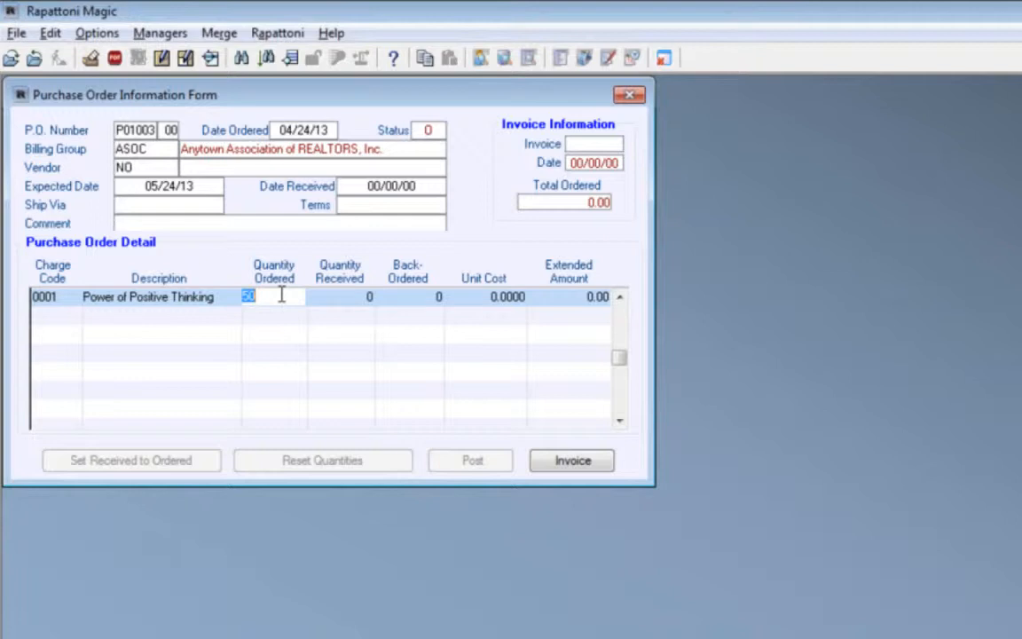
text(1000)
key(Tab)
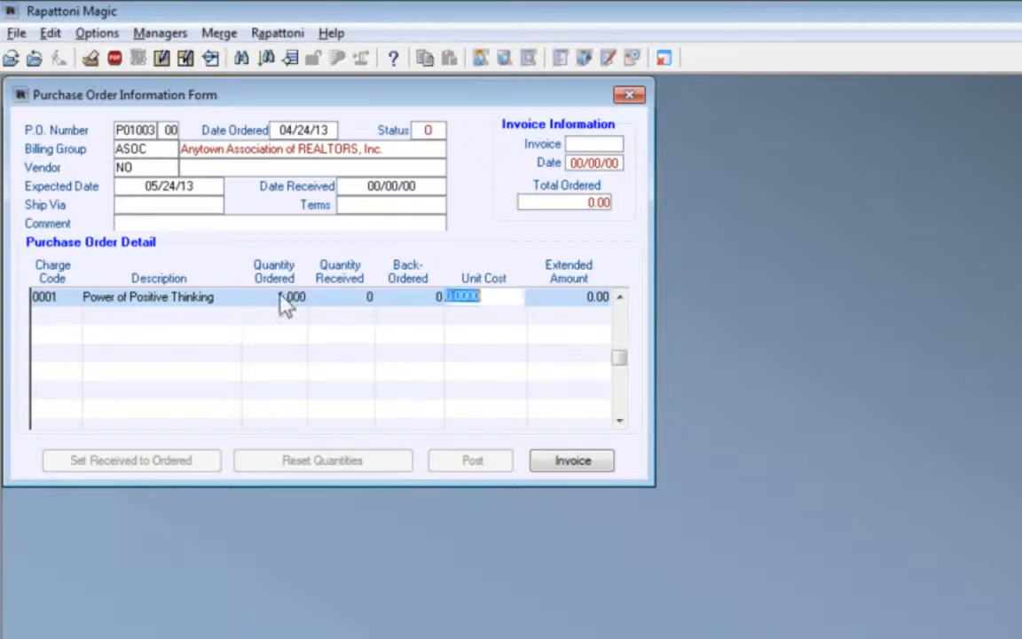
key(Tab)
click(480, 301)
key(BackSpace)
text(3.500)
key(Tab)
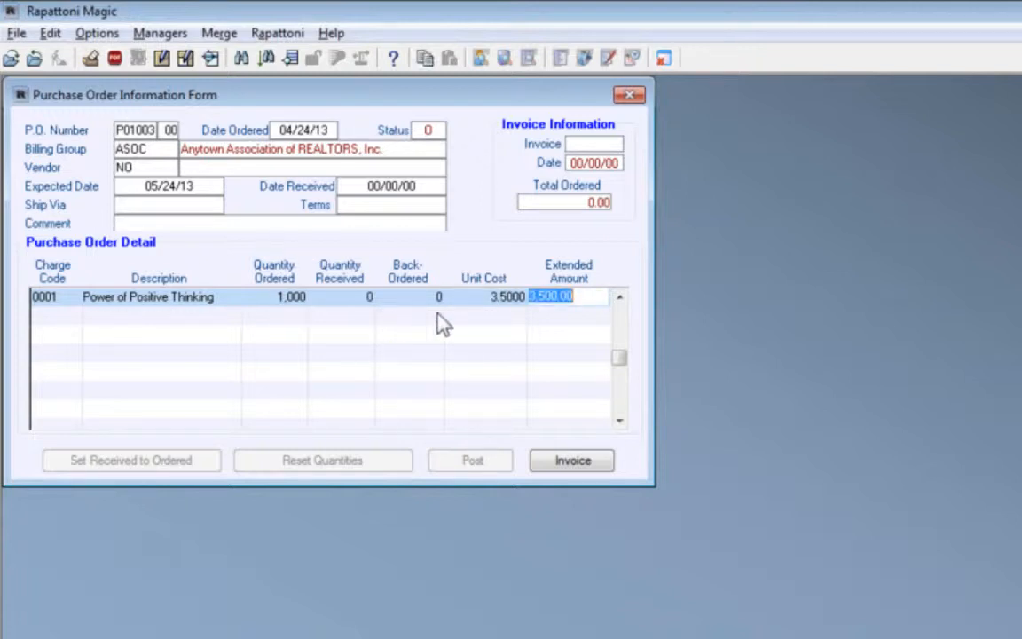
key(Tab)
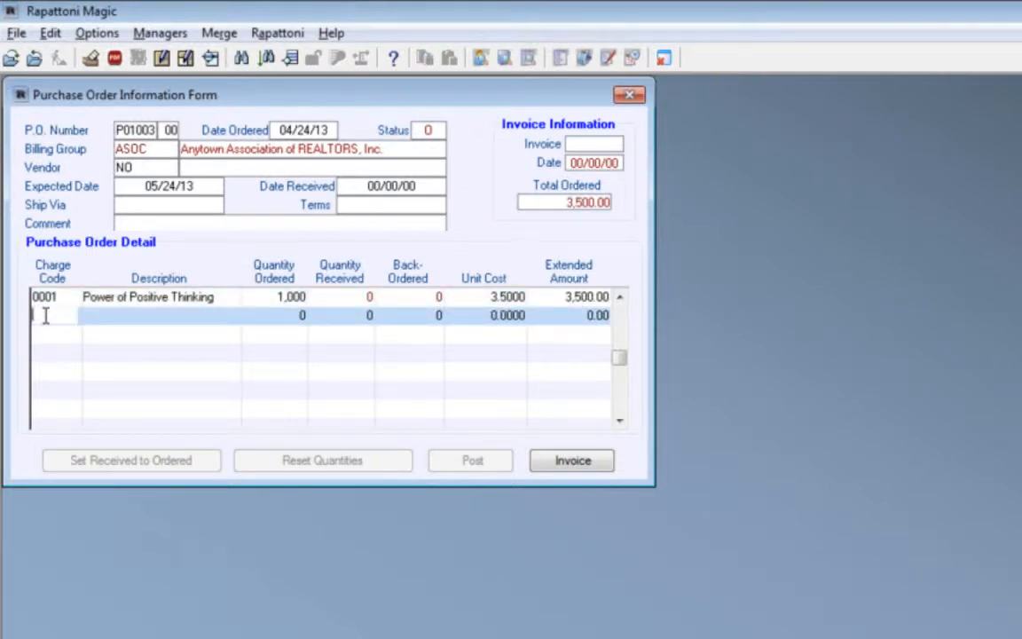
Leave the order's detail lines without adding another item and return to the Setting Up Inventory checklist
key(Up)
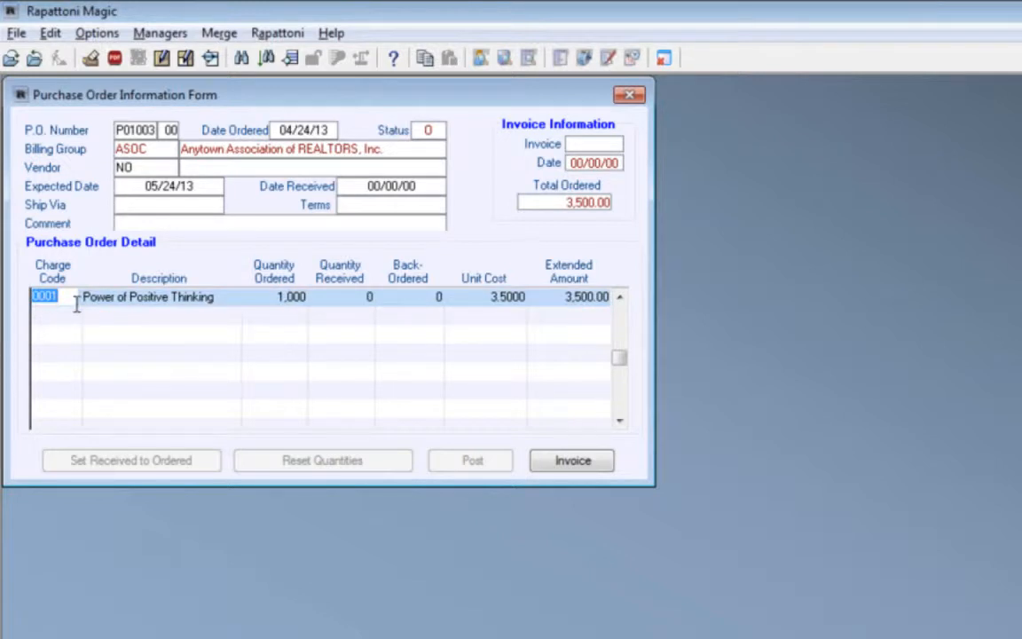
key(Escape)
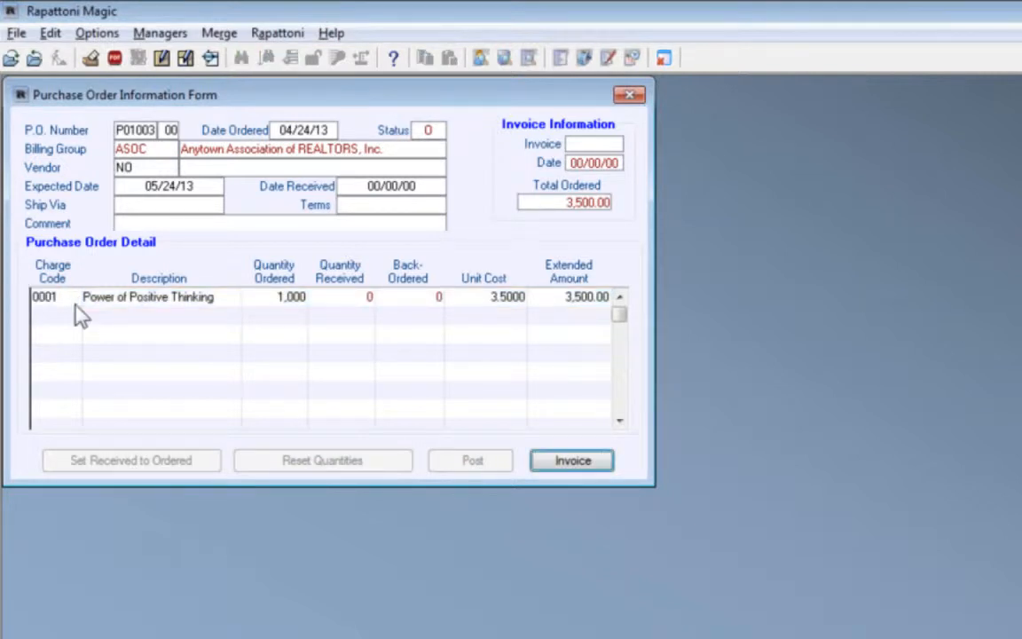
key(Escape)
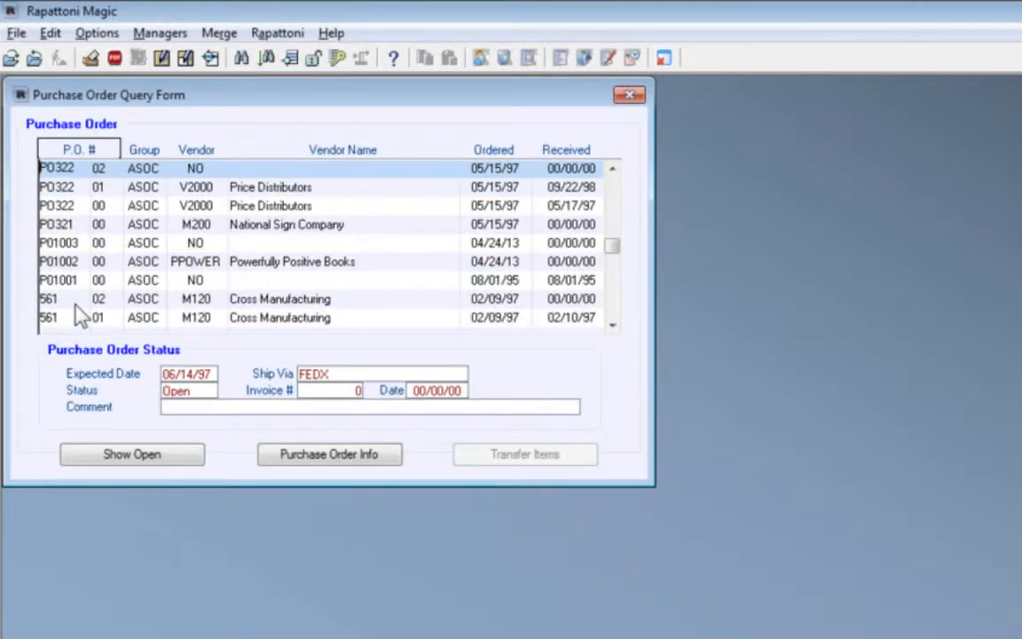
key(Escape)
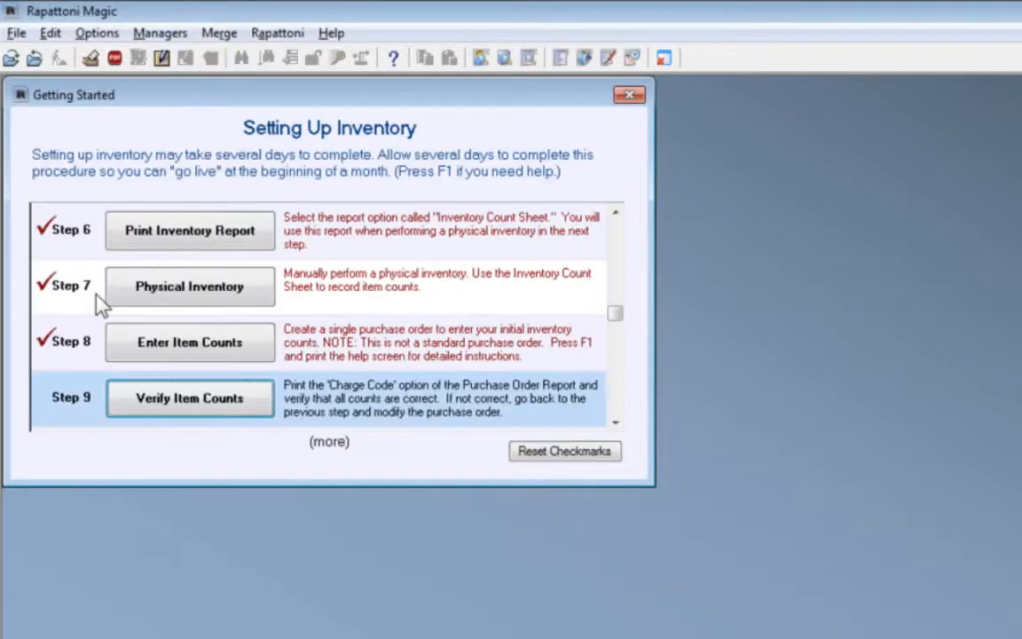
Switch to the PowerPoint slide show and advance to the Enter and Verify Item Counts slide
key(alt+Tab)
key(alt+Tab)
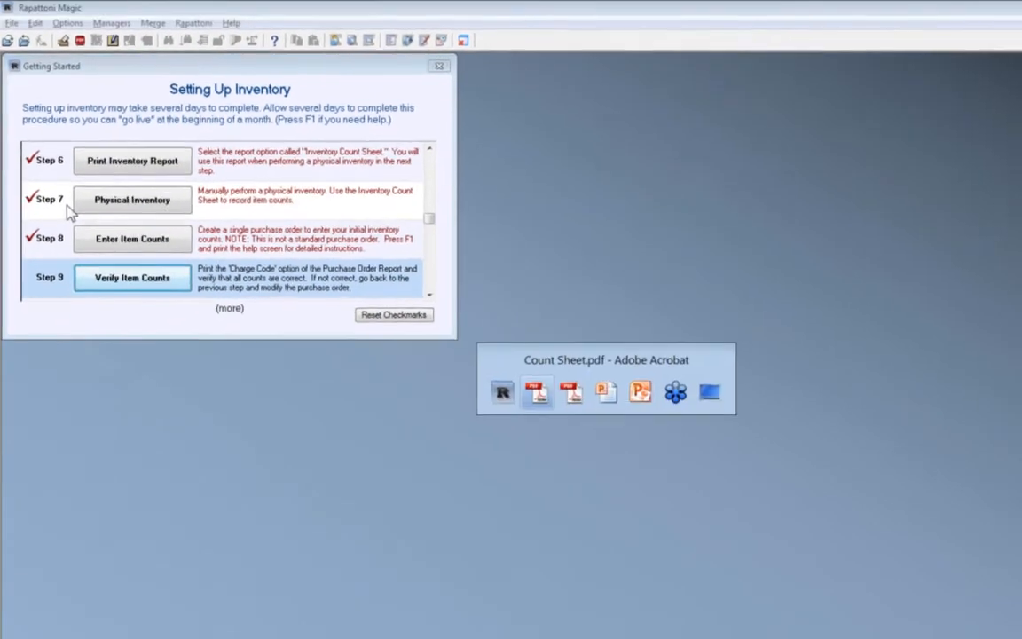
key(alt+Tab)
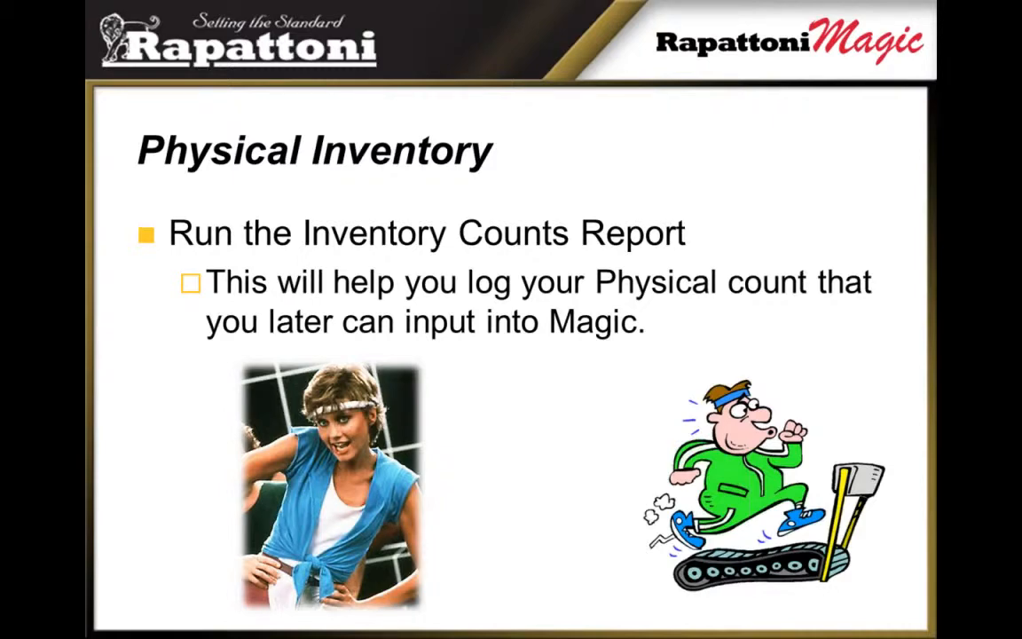
key(Right)
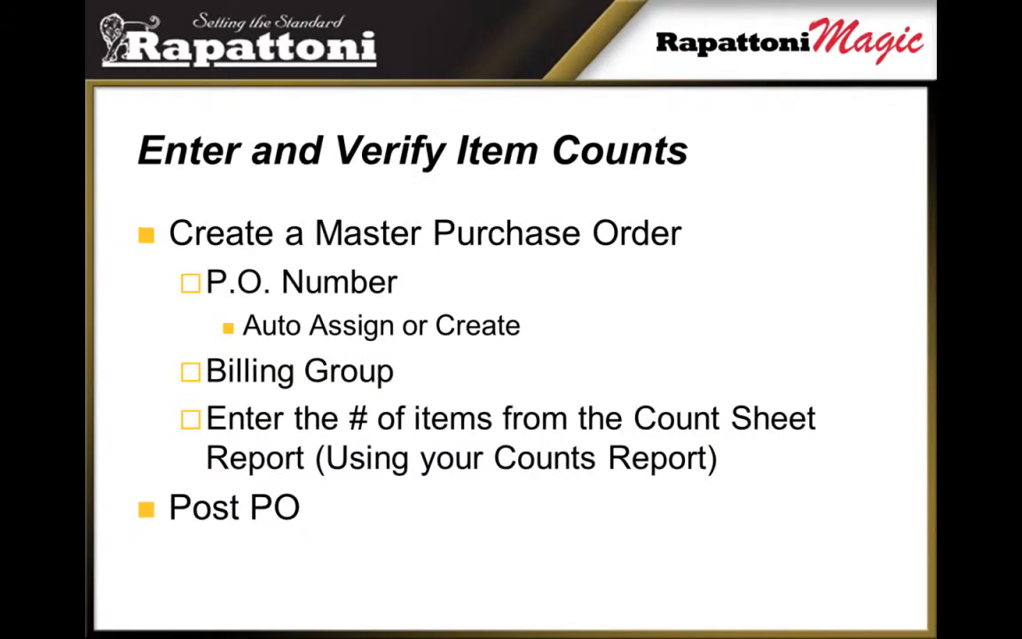